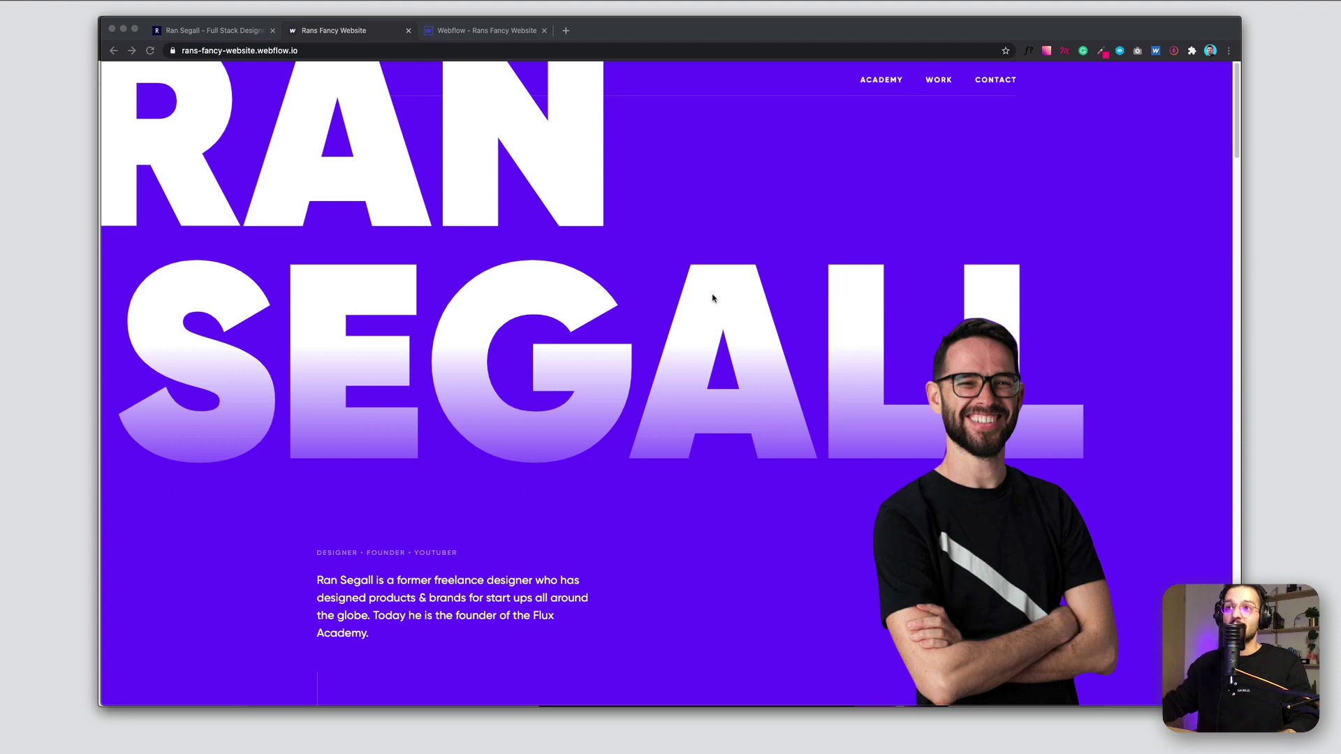
Step: Show the 'Ran Segall - Full Stack Designer' tab with the original ransegall.com homepage
left_click(242, 34)
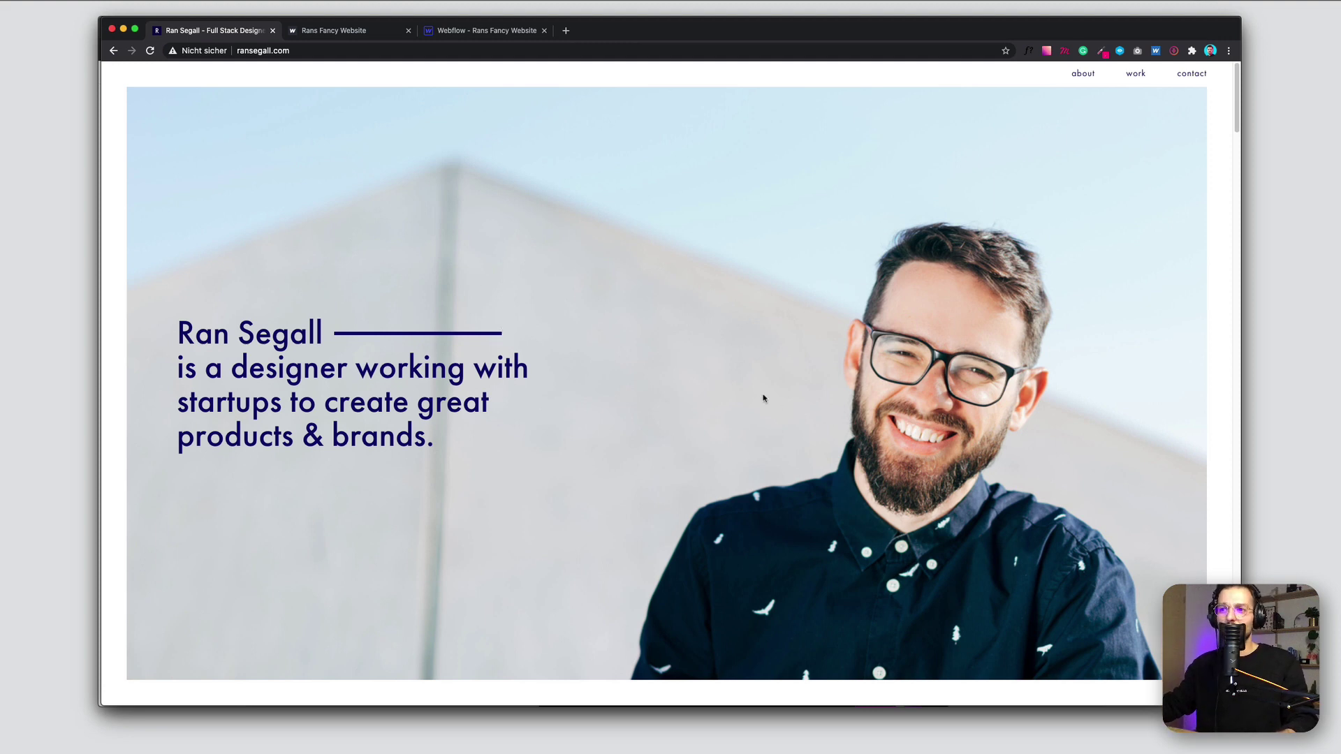
scroll(656, 333, "down", 3)
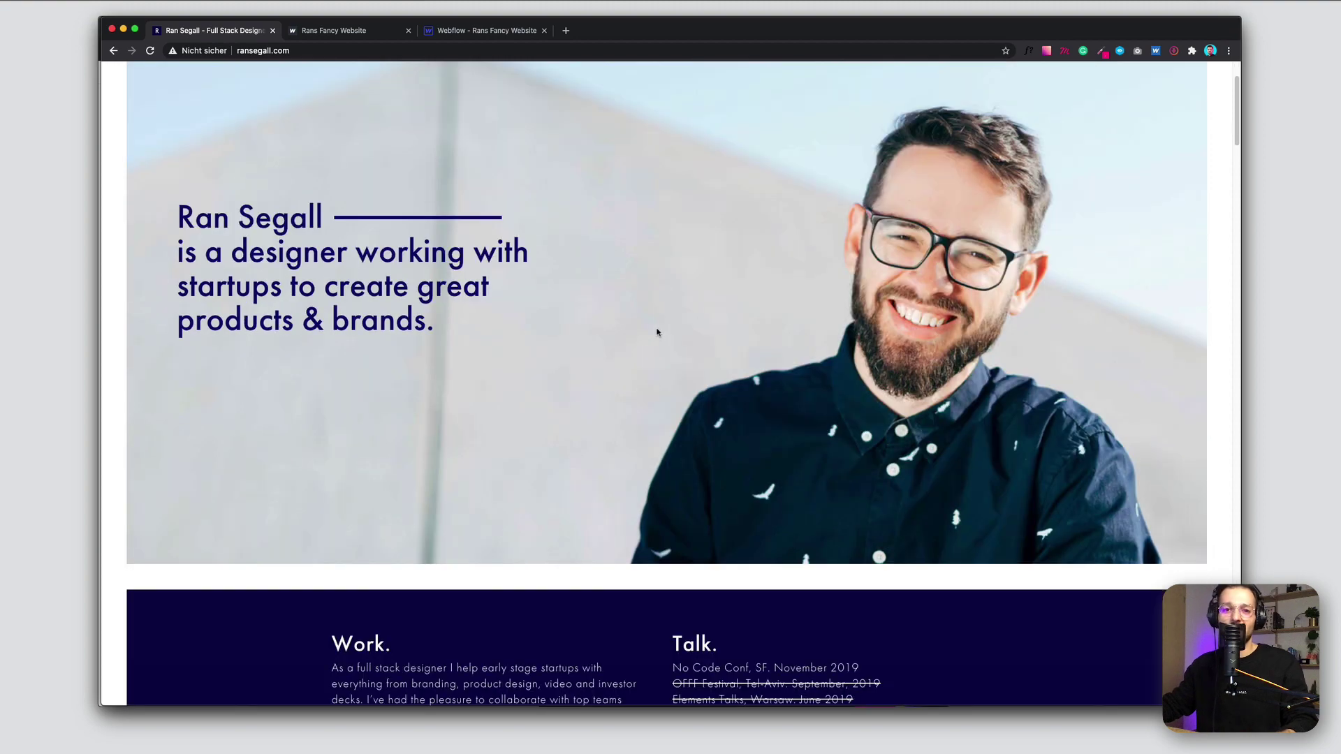
scroll(656, 333, "down", 12)
scroll(659, 356, "up", 15)
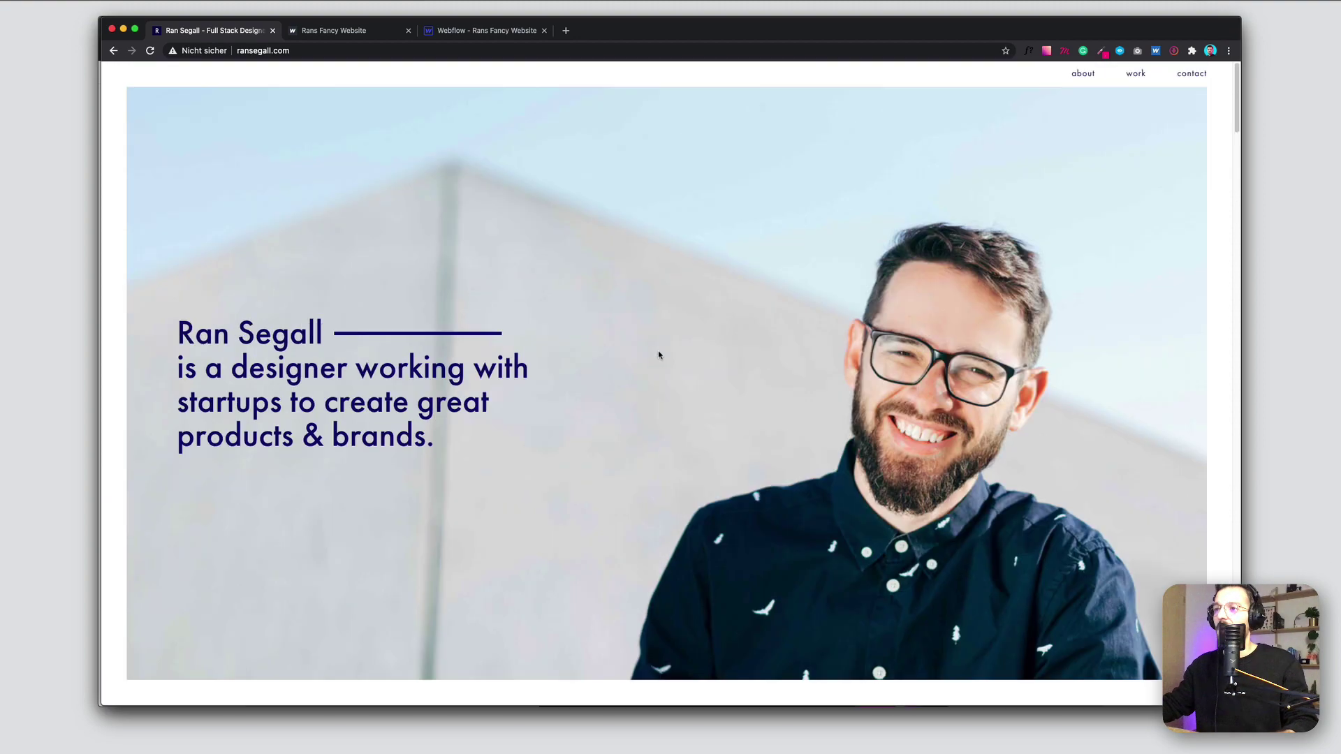
scroll(658, 355, "down", 20)
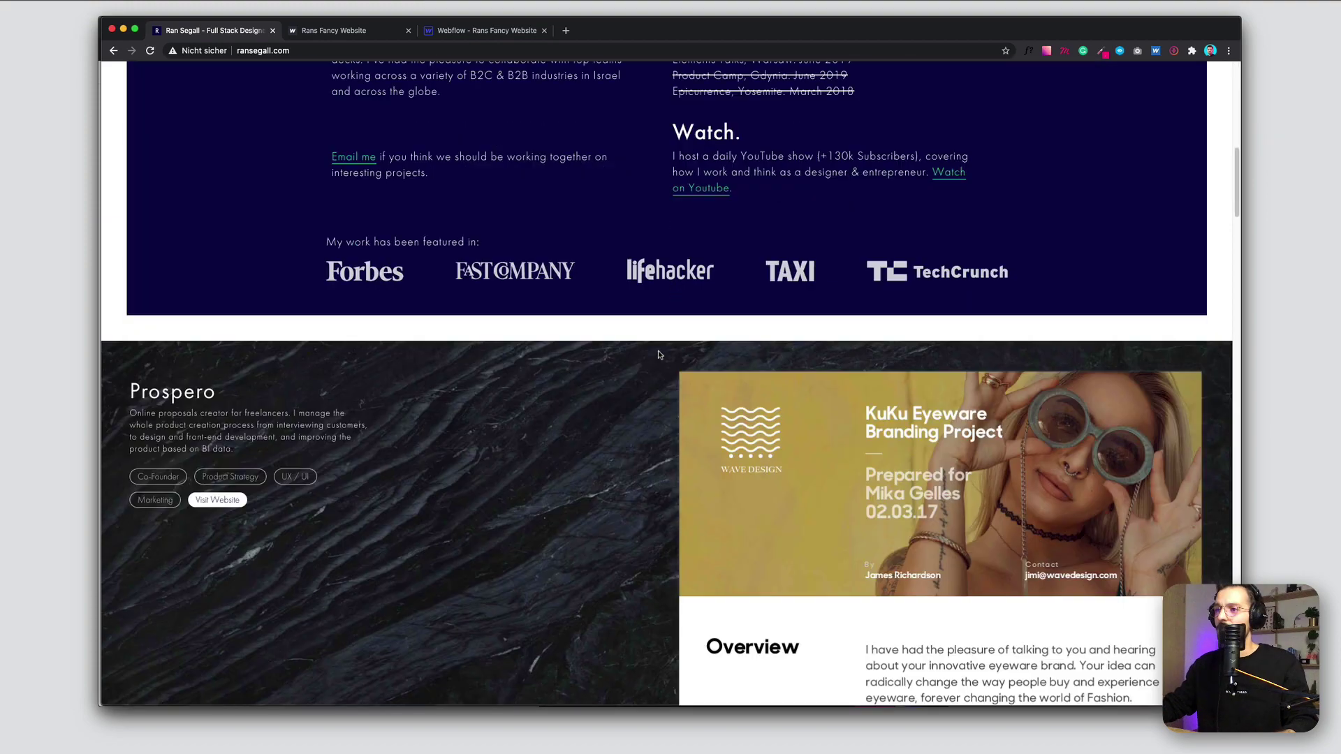
scroll(658, 351, "down", 20)
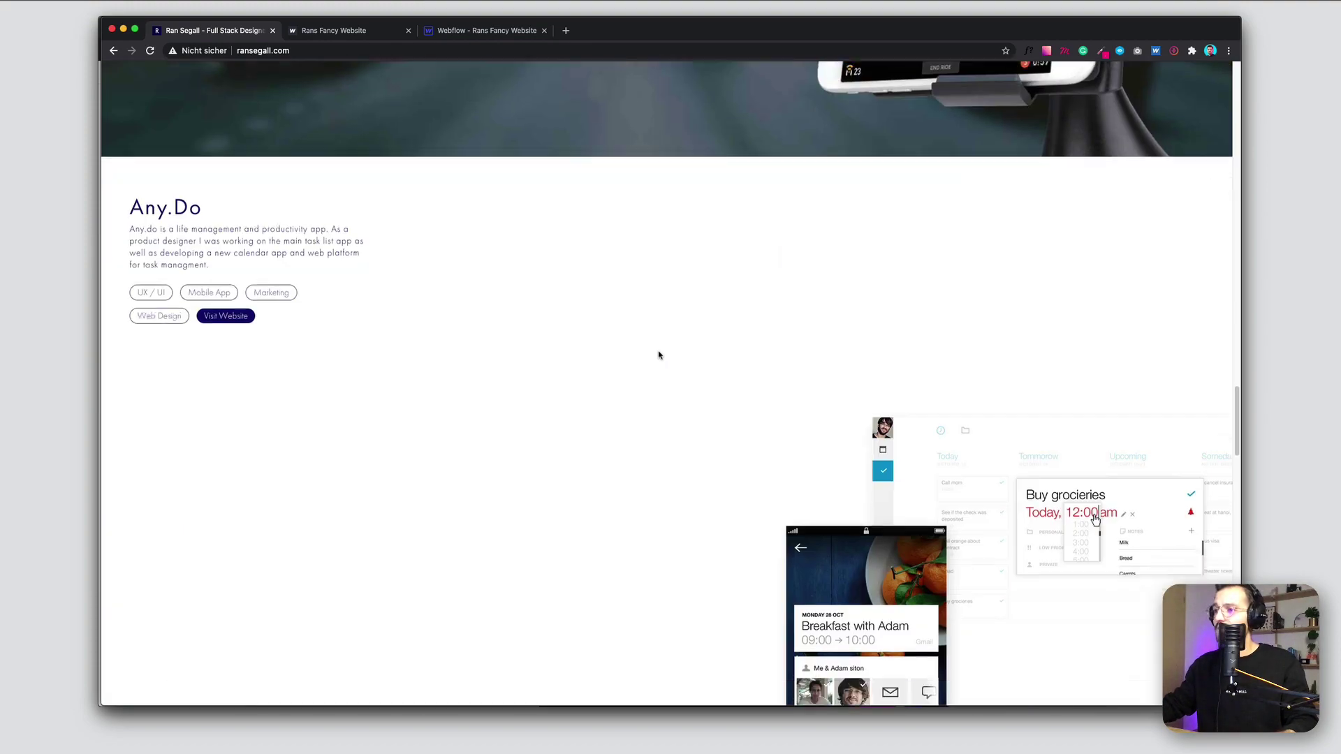
scroll(658, 355, "down", 20)
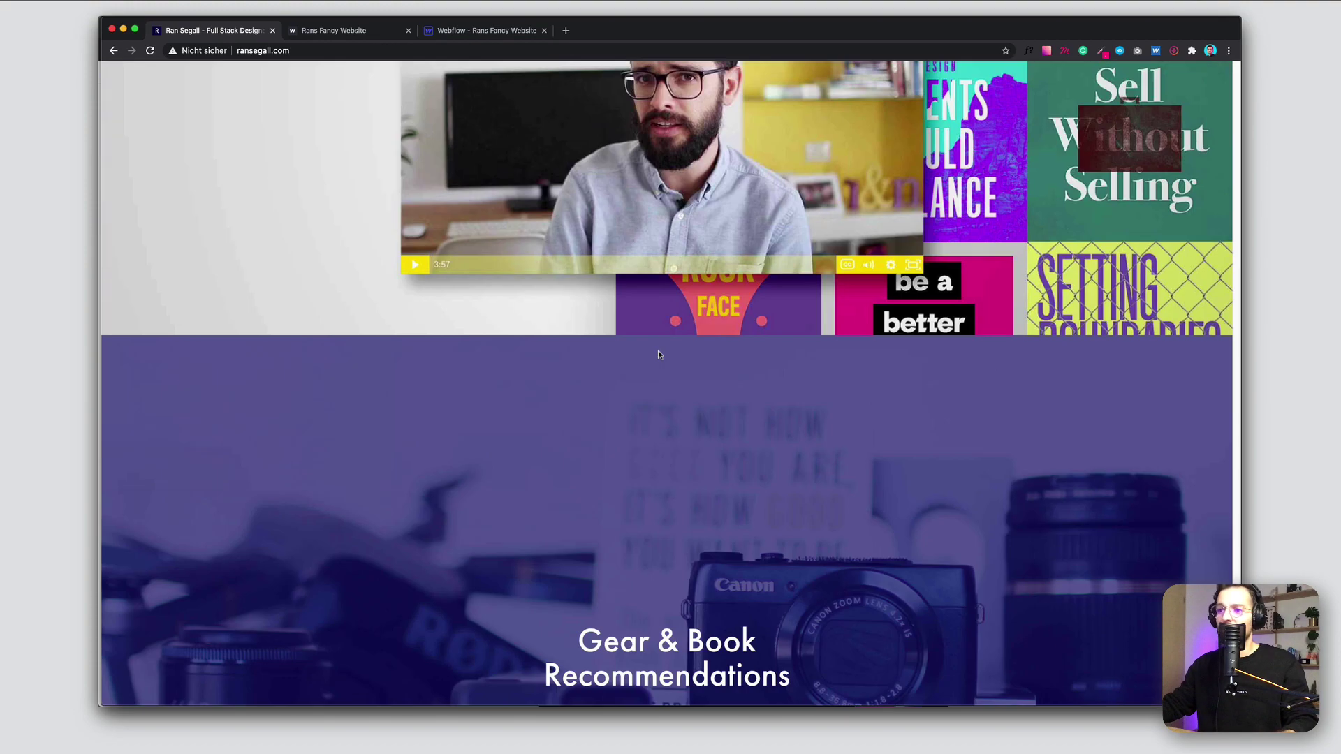
scroll(666, 371, "up", 20)
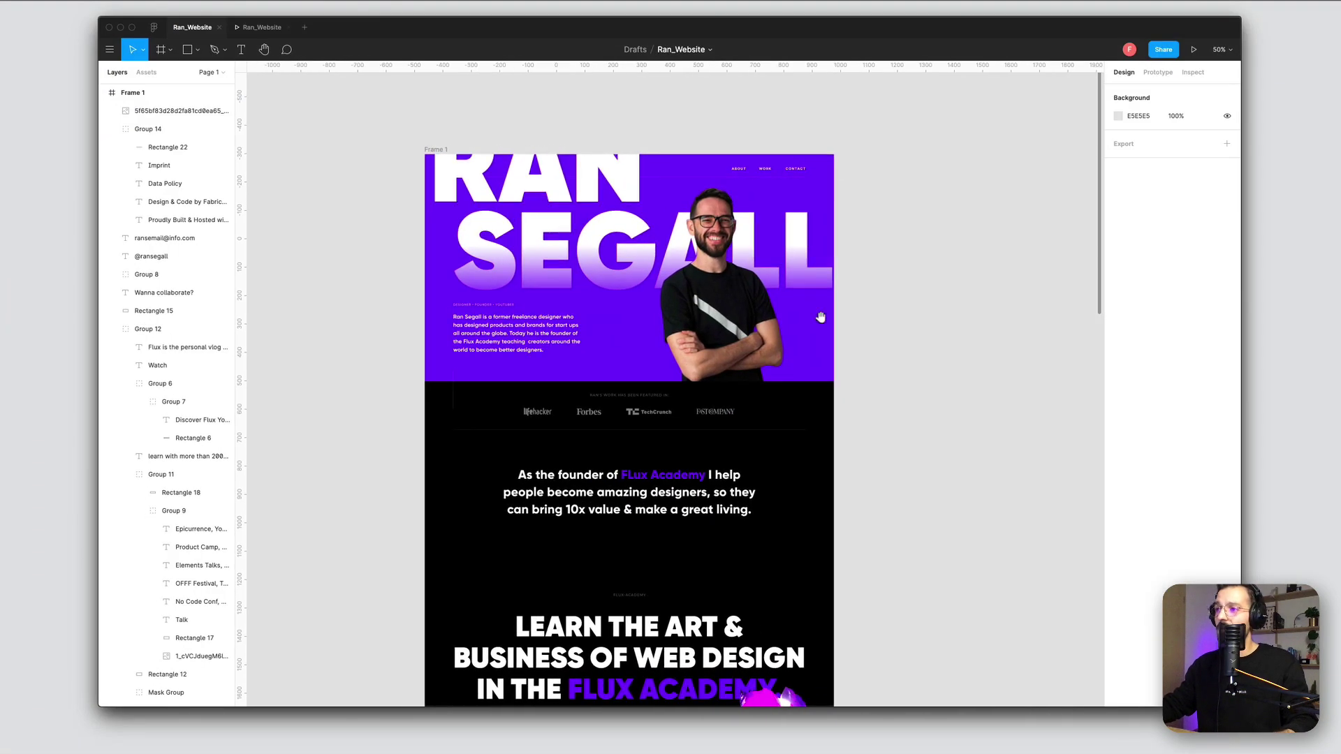
Step: Scroll up and down through the Ran_Website mockup frame in Figma
scroll(820, 318, "down", 3)
scroll(871, 437, "up", 5)
scroll(878, 419, "up", 1)
scroll(651, 397, "up", 5)
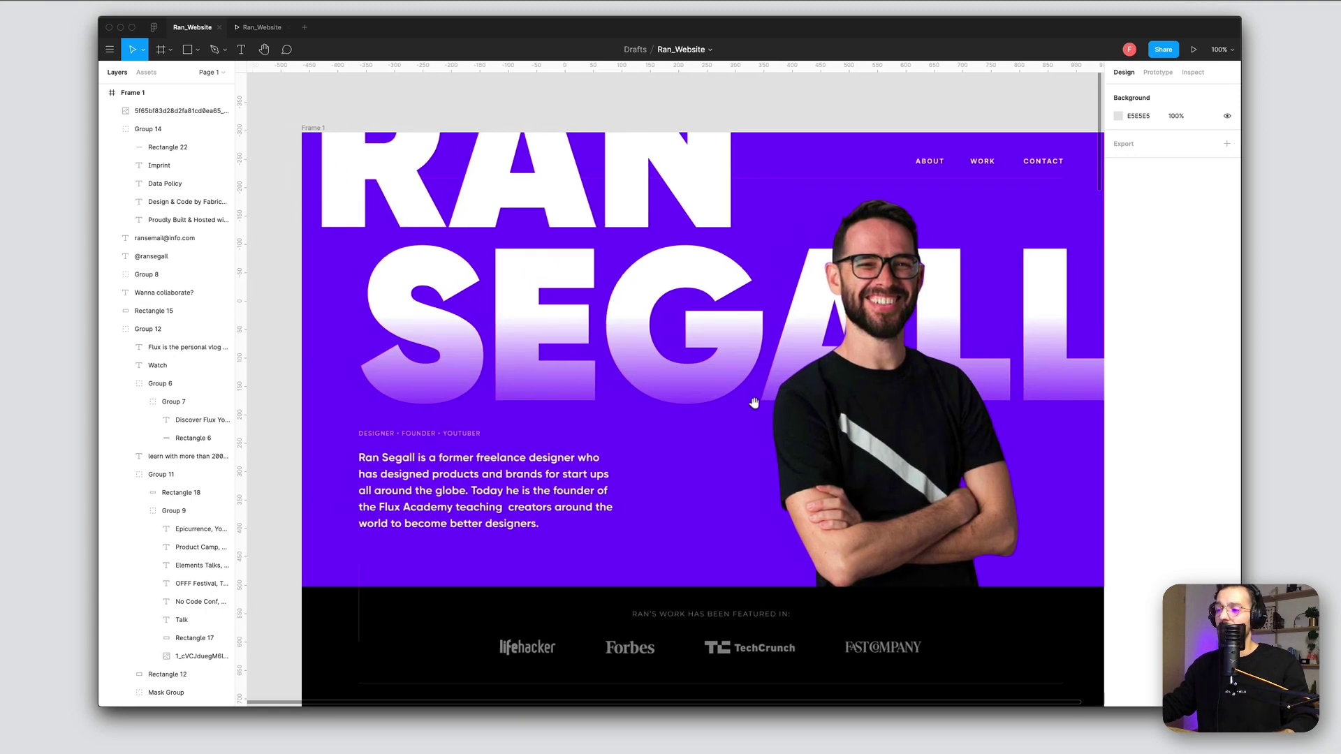
scroll(586, 287, "down", 5)
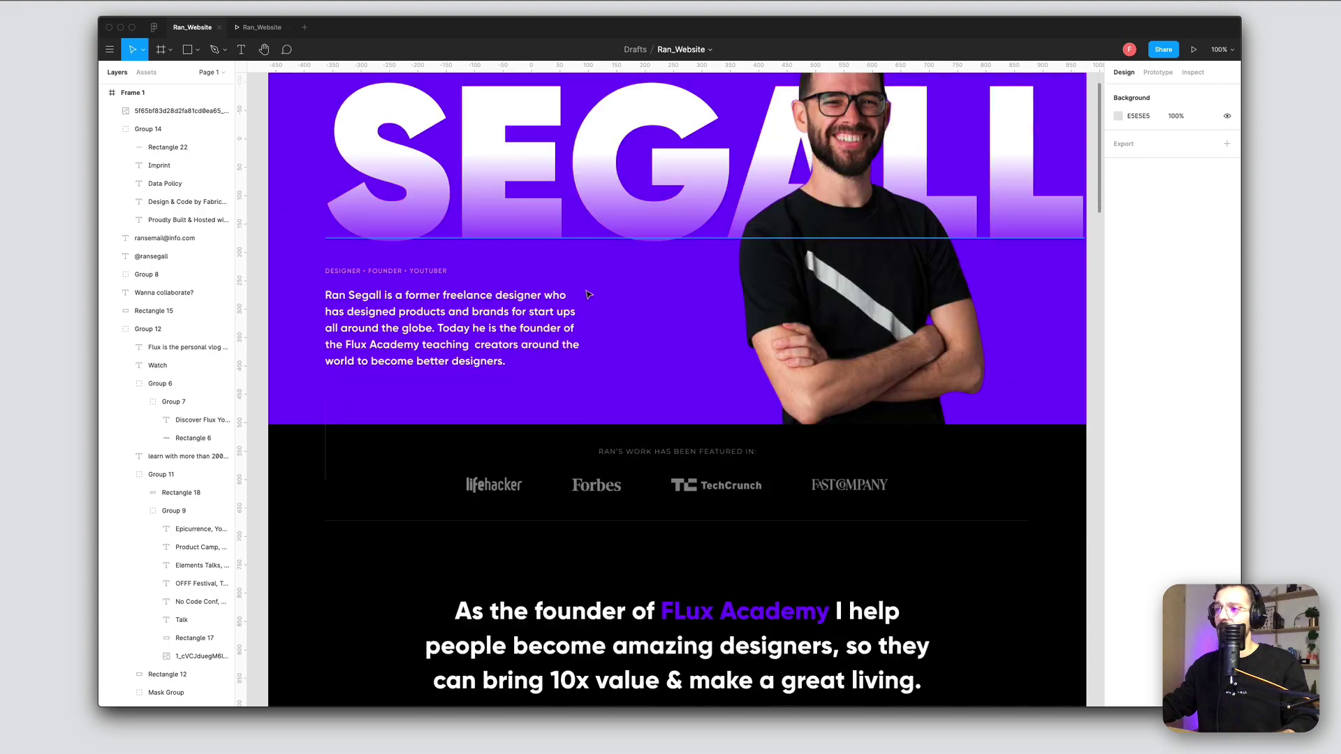
scroll(597, 329, "down", 8)
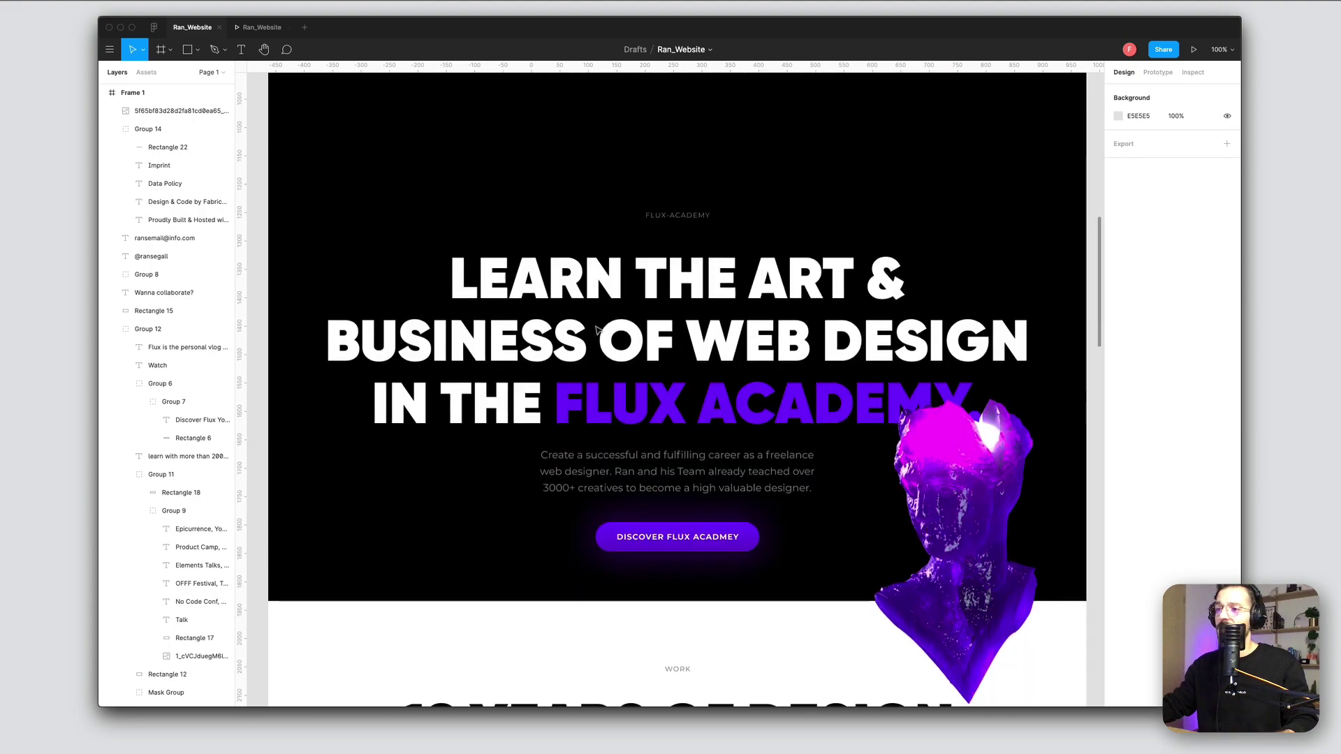
scroll(559, 363, "up", 6)
scroll(698, 359, "down", 5)
scroll(587, 324, "up", 3)
scroll(588, 327, "down", 5)
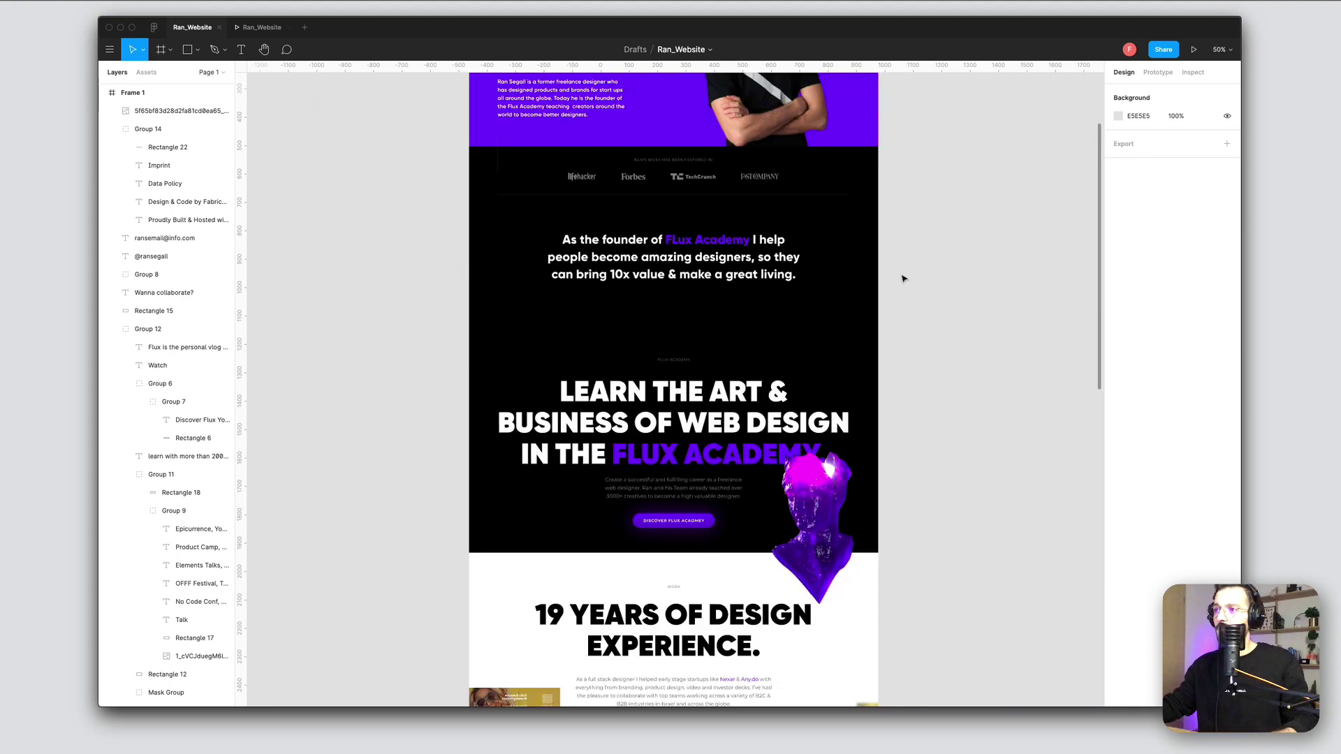
scroll(904, 269, "up", 4)
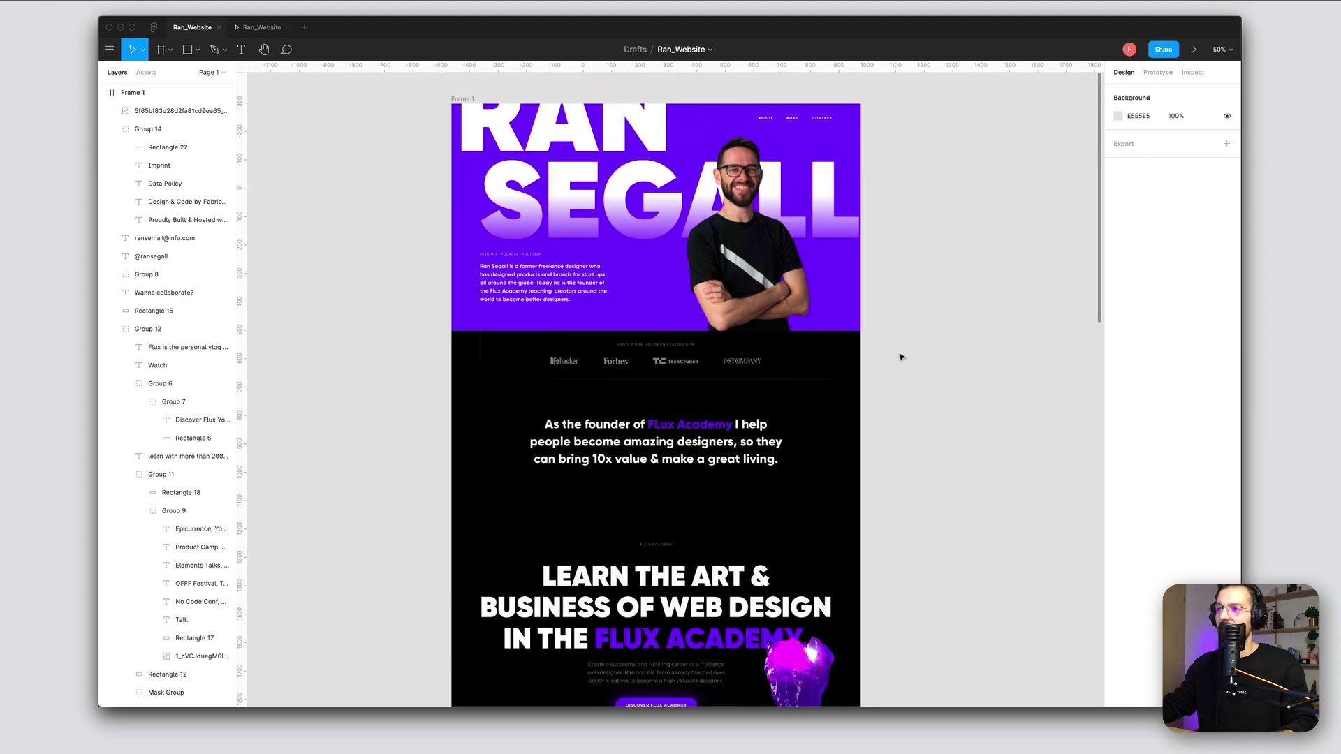
scroll(906, 447, "down", 5)
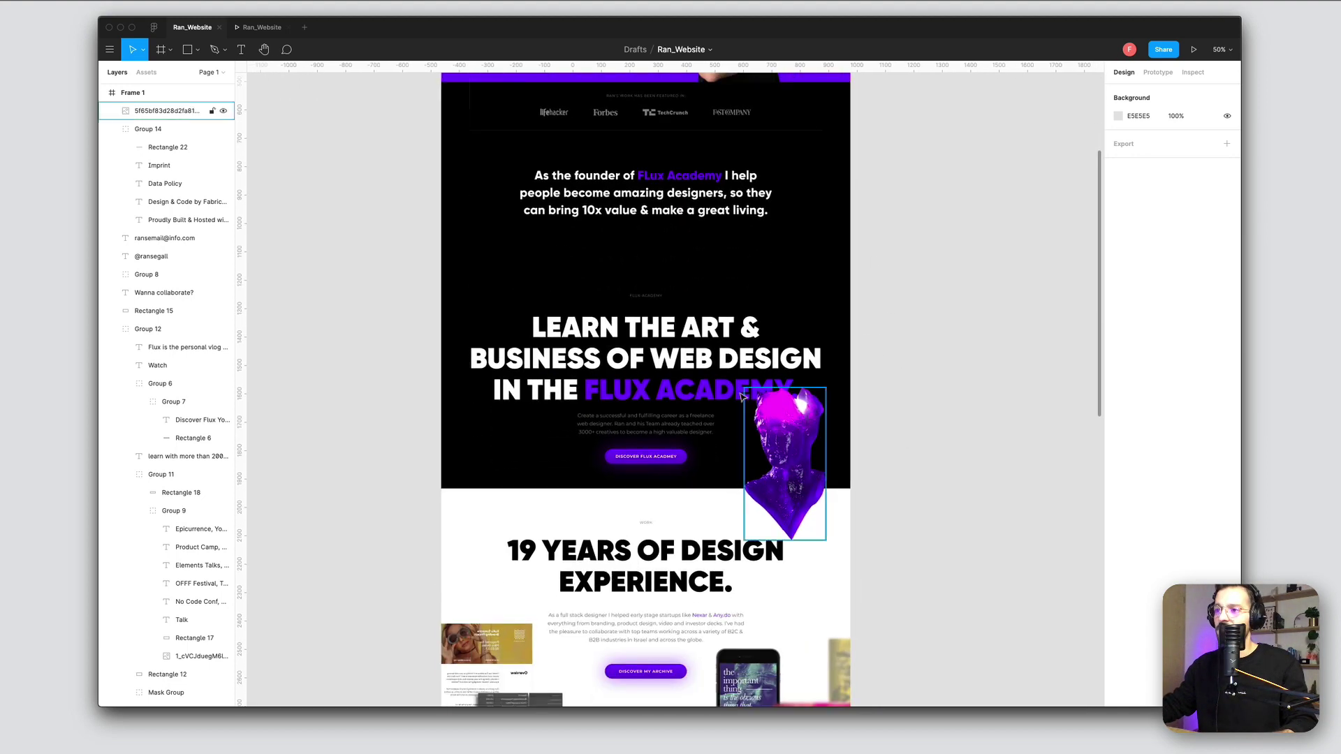
Step: Zoom in on the Learn the Art section, then zoom back out to 50% and scroll
left_click(624, 358)
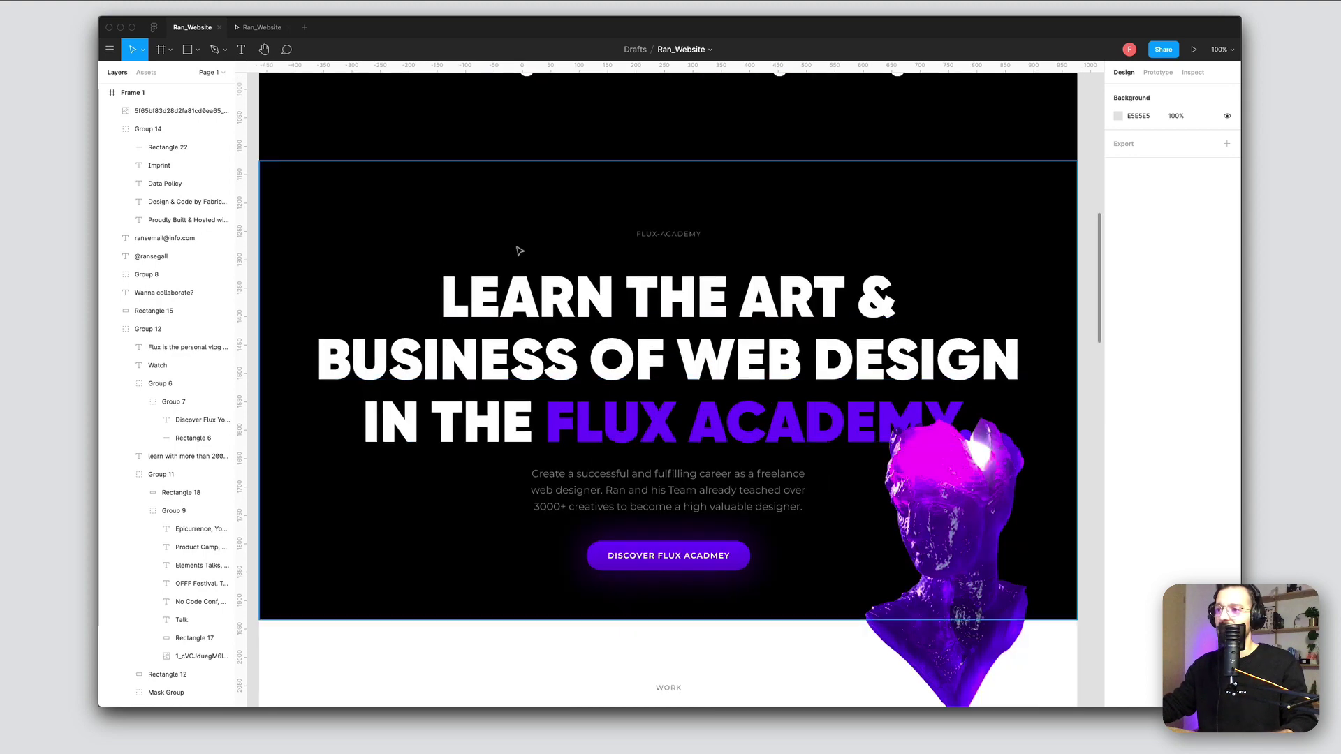
key("minus")
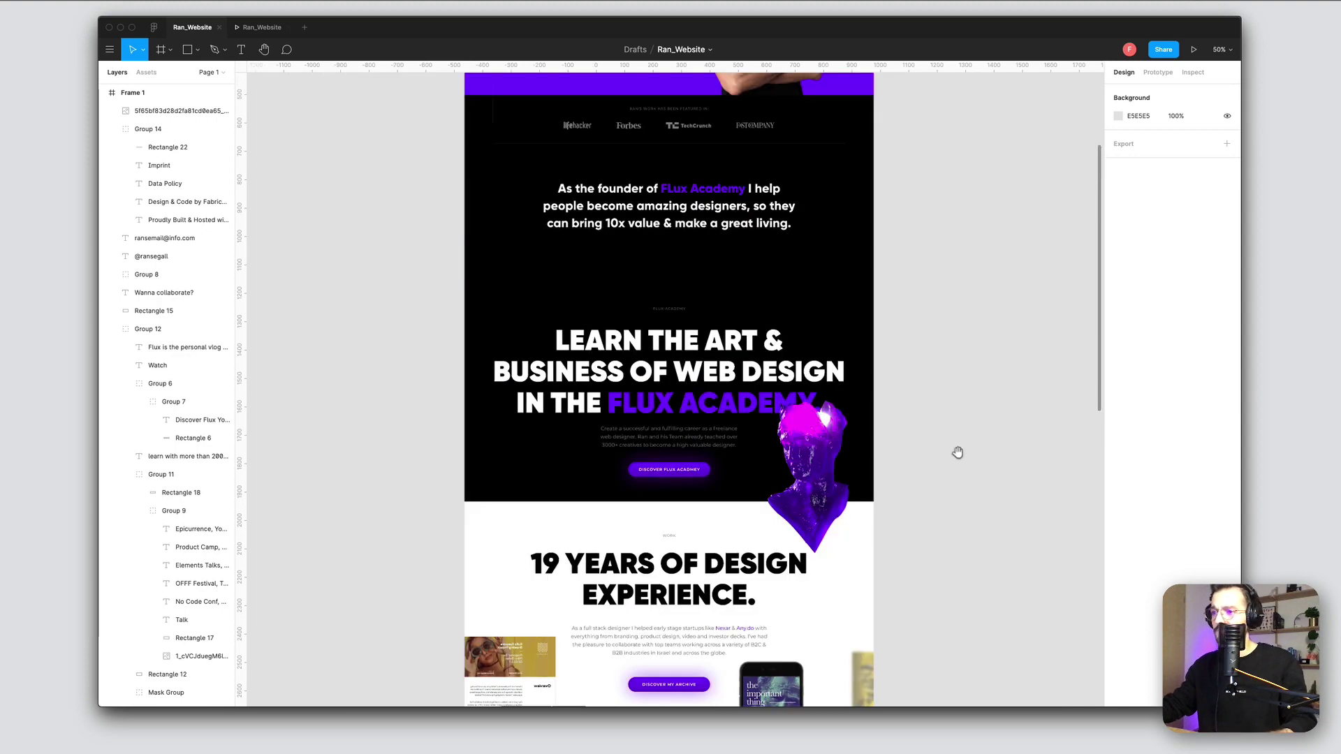
scroll(955, 452, "down", 5)
scroll(941, 350, "down", 5)
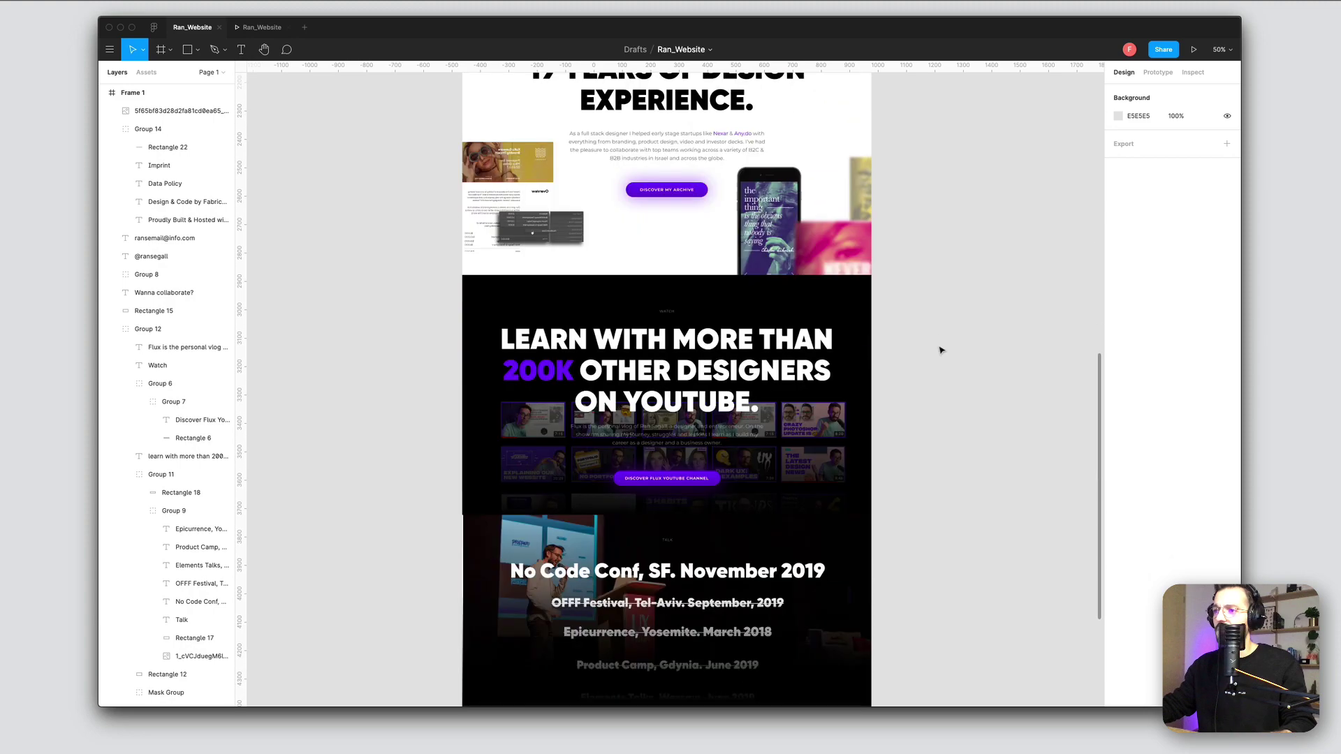
scroll(923, 320, "up", 2)
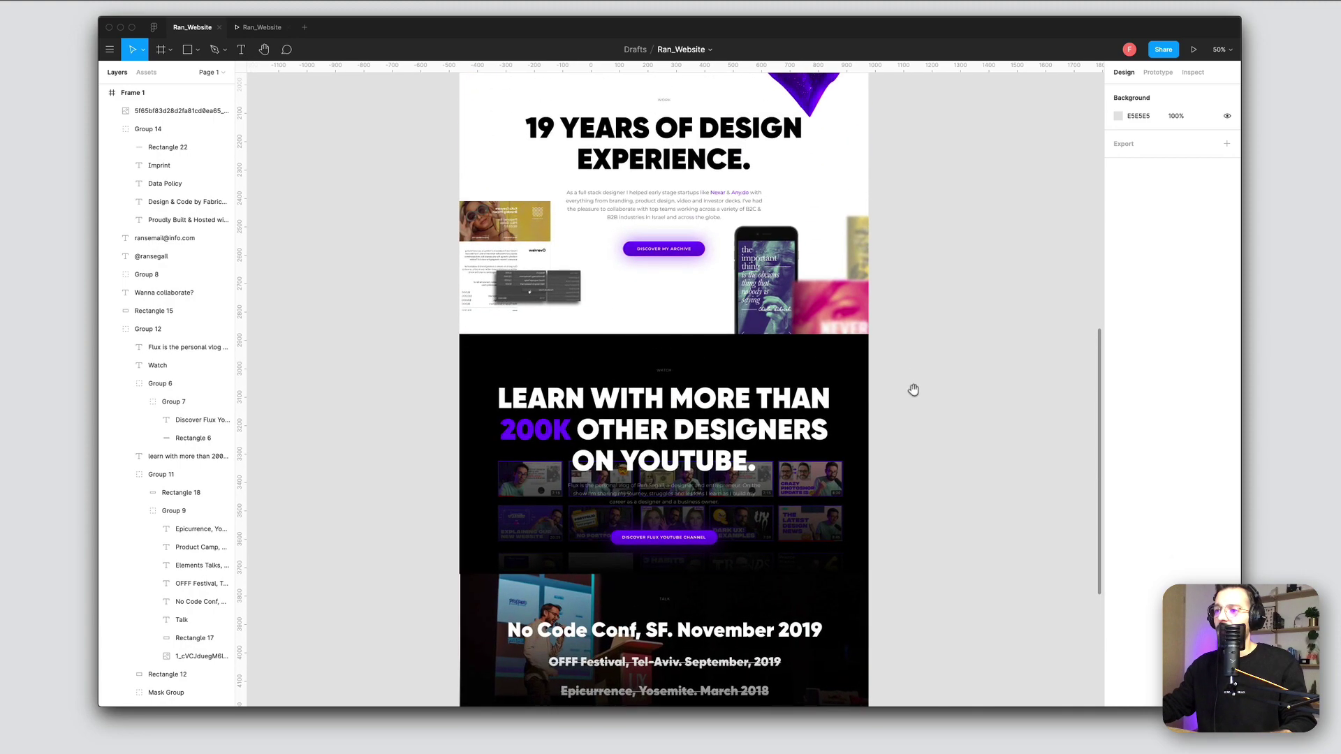
scroll(919, 383, "down", 5)
scroll(922, 297, "up", 5)
scroll(933, 438, "up", 7)
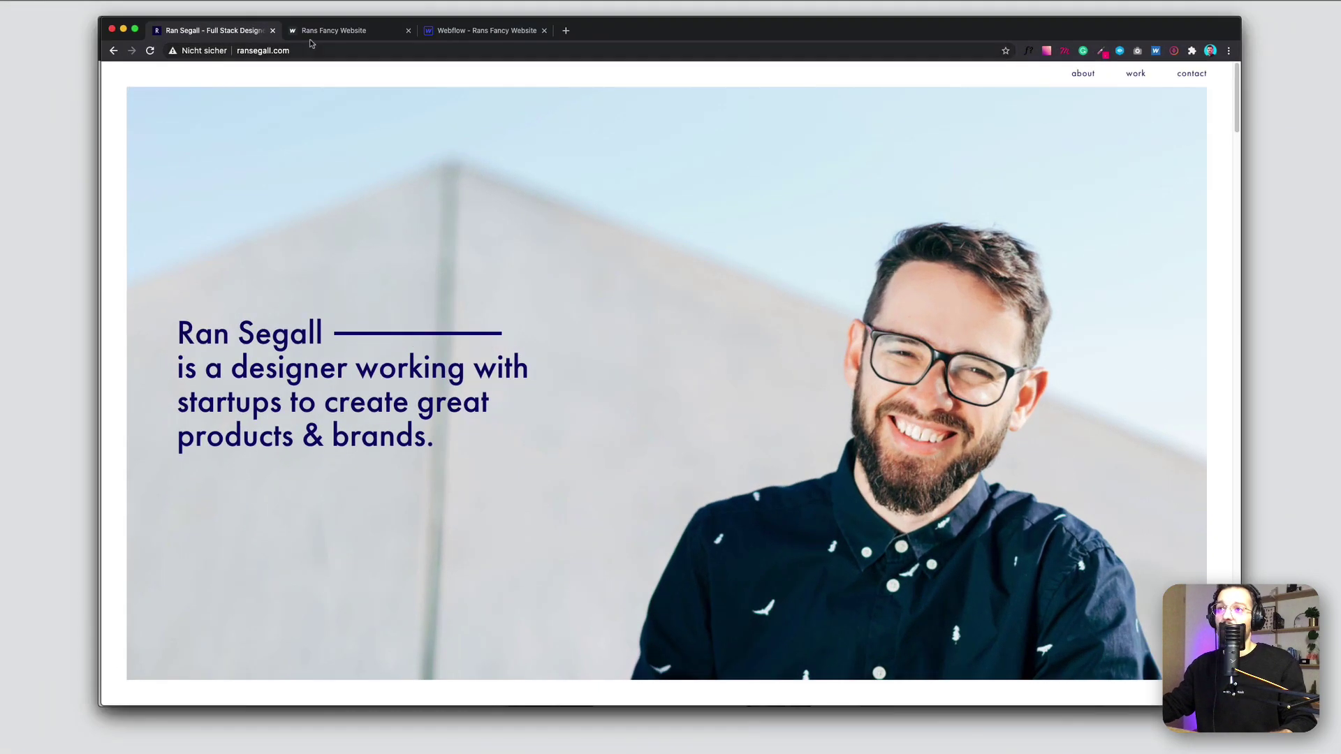
Step: Compare the purple redesign tab with the original ransegall.com homepage, scrolling the original
left_click(338, 32)
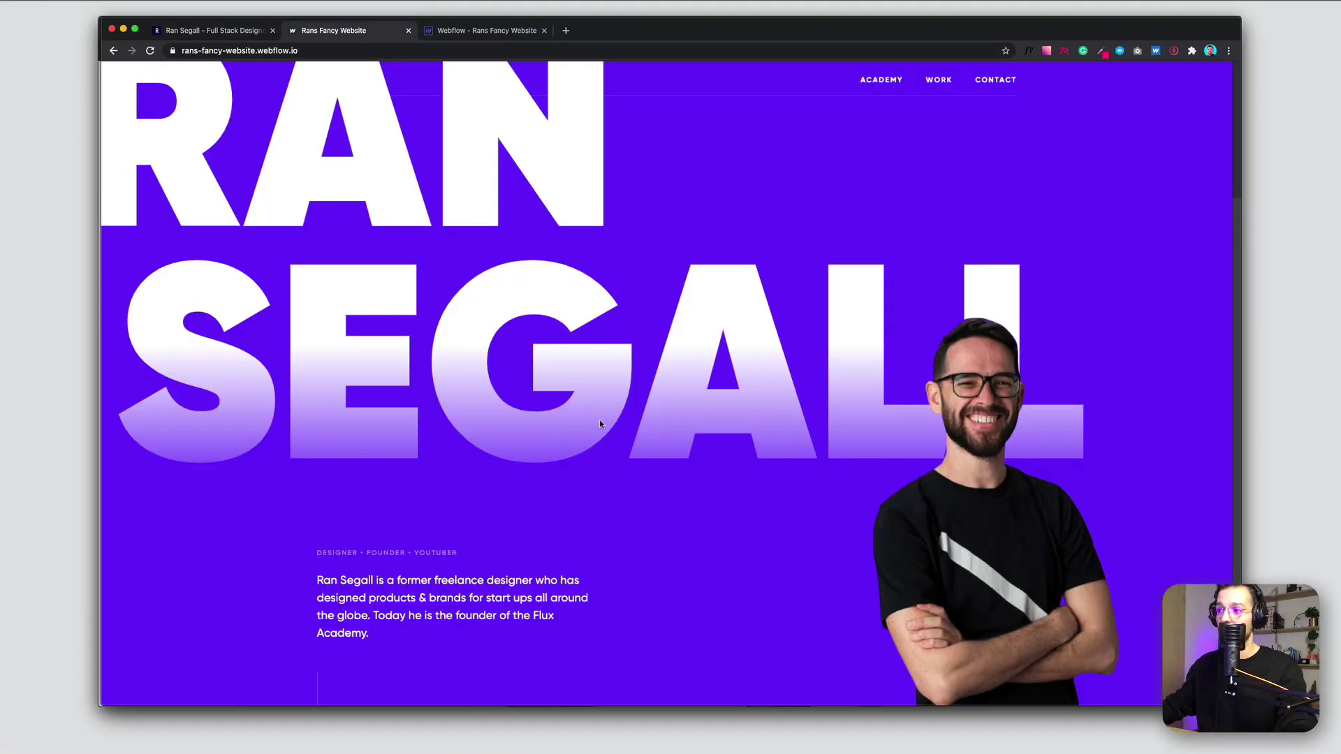
left_click(209, 30)
scroll(551, 305, "down", 6)
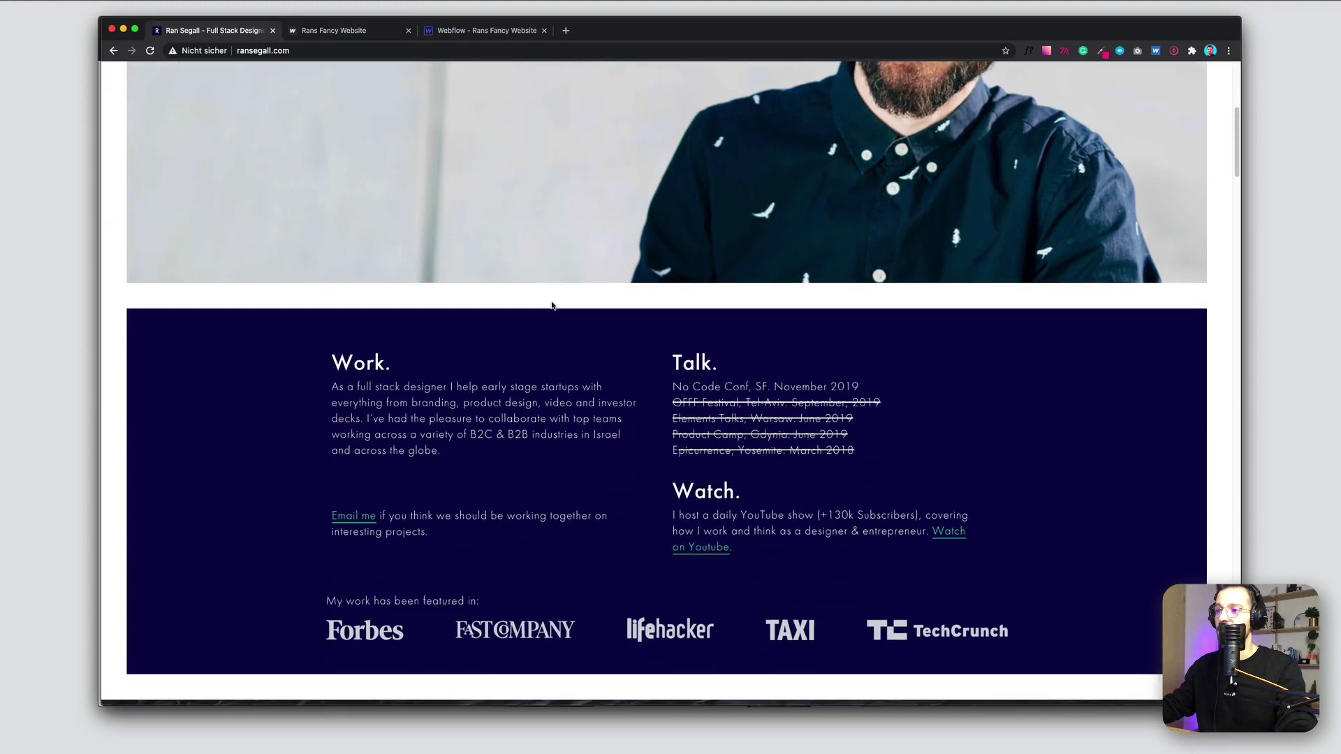
scroll(567, 303, "up", 6)
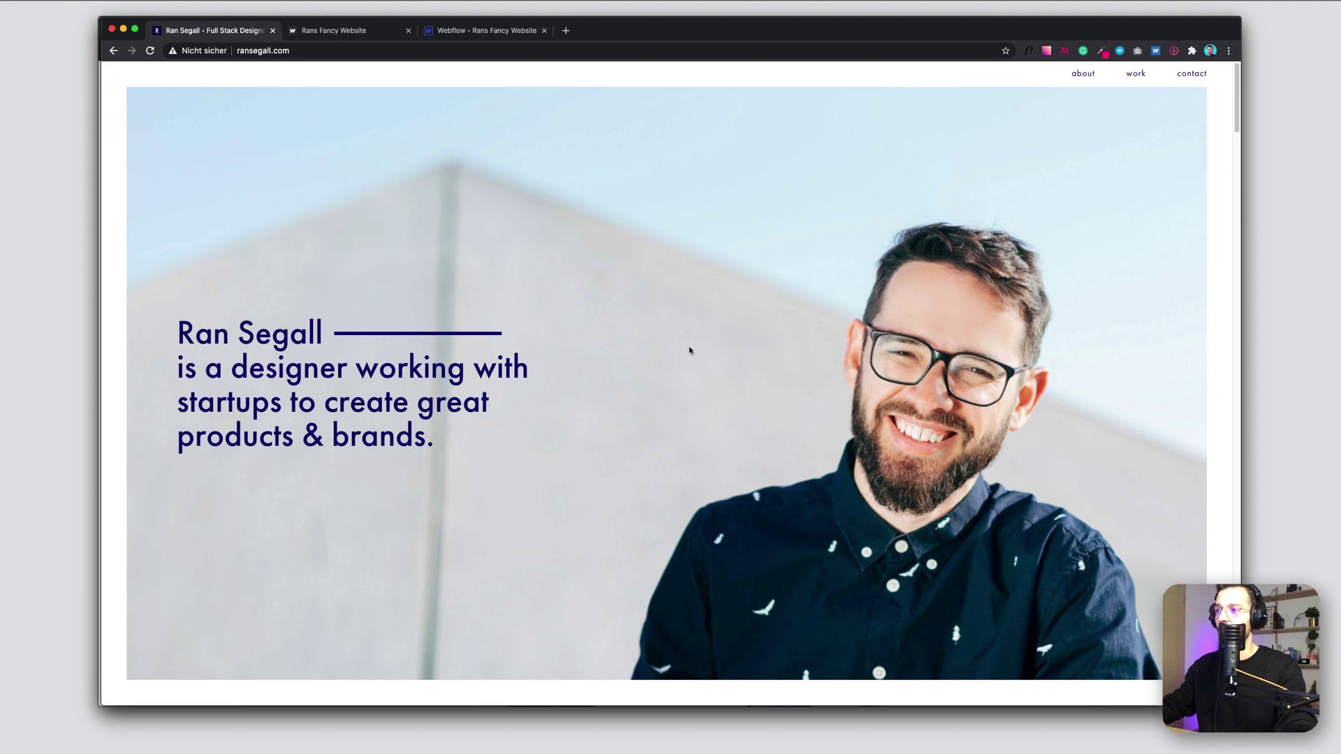
scroll(689, 350, "down", 6)
scroll(509, 350, "up", 6)
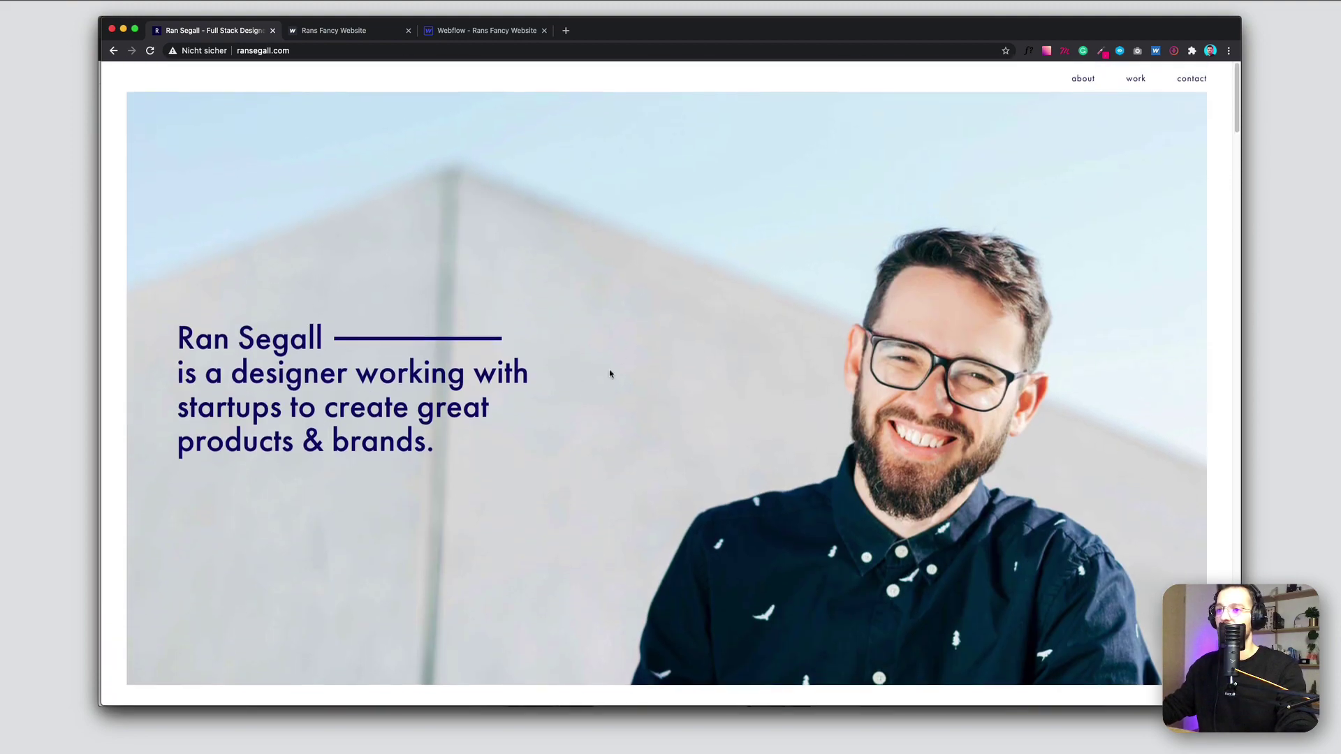
Step: Scroll further down ransegall.com, then switch to the Rans Fancy Website tab
left_click_drag(397, 445, 176, 323)
left_click(482, 438)
scroll(482, 437, "down", 5)
scroll(679, 232, "down", 20)
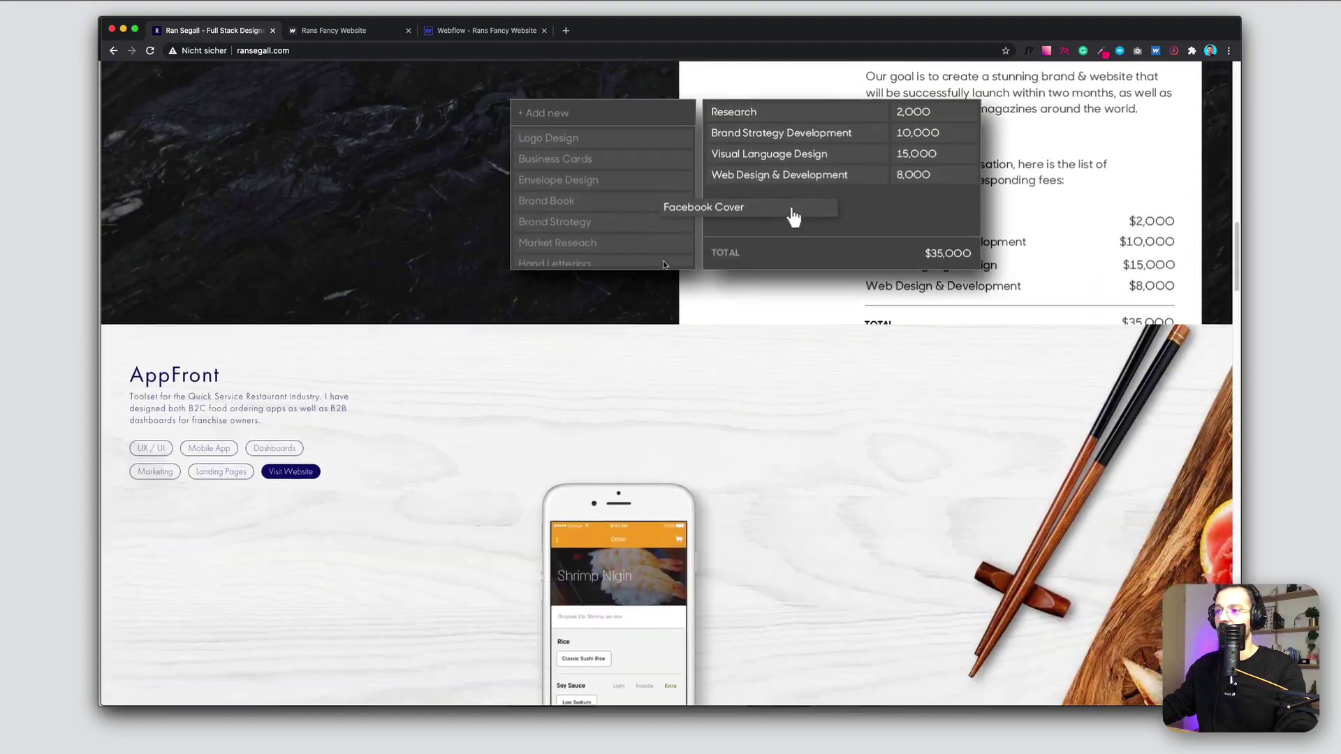
scroll(663, 264, "down", 15)
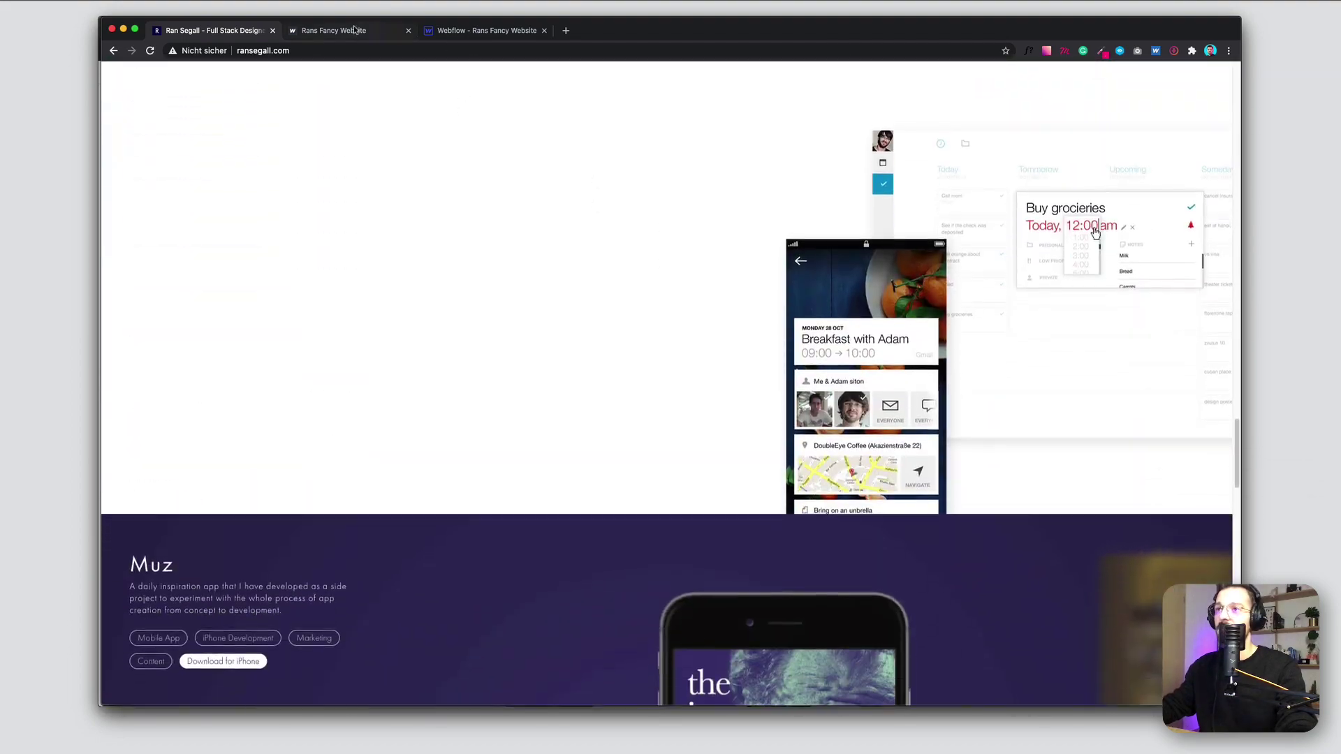
left_click(353, 30)
Step: Scroll down through the published Rans Fancy Website page and back up toward the top
scroll(673, 377, "down", 5)
scroll(672, 377, "up", 5)
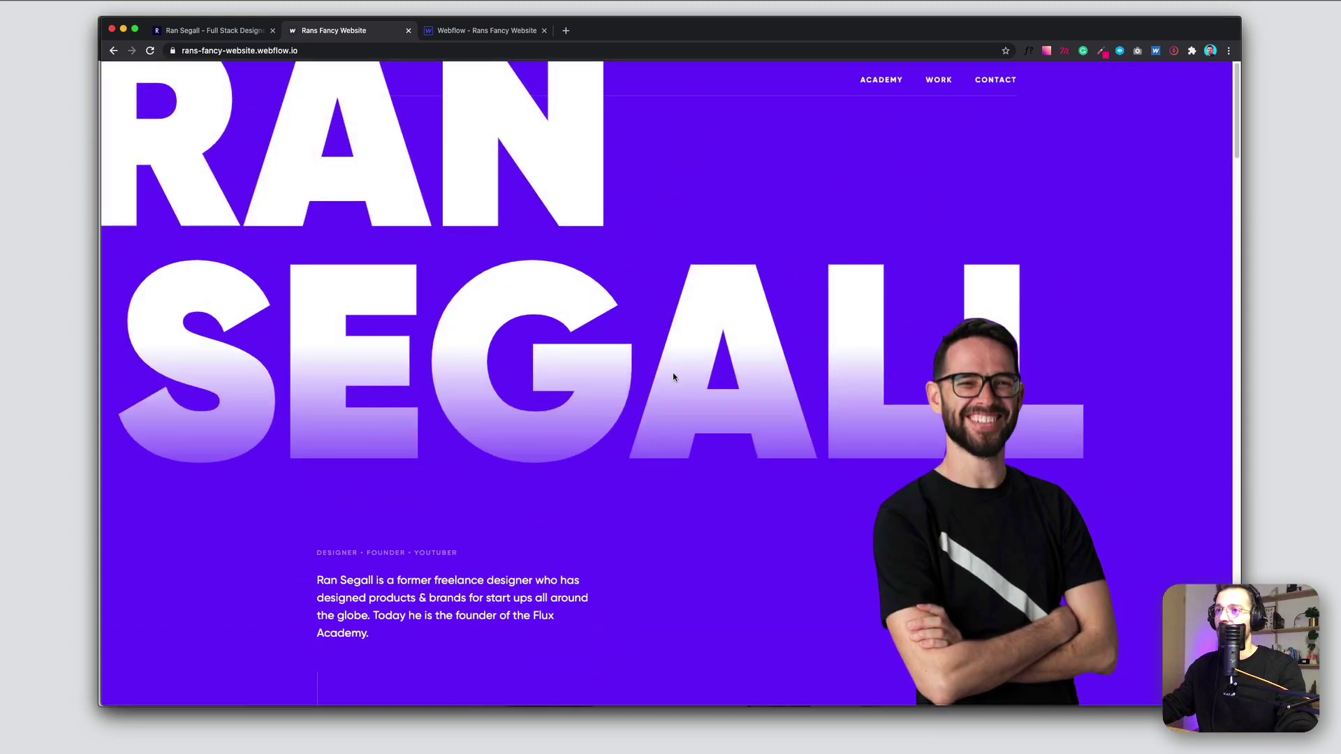
scroll(674, 377, "down", 4)
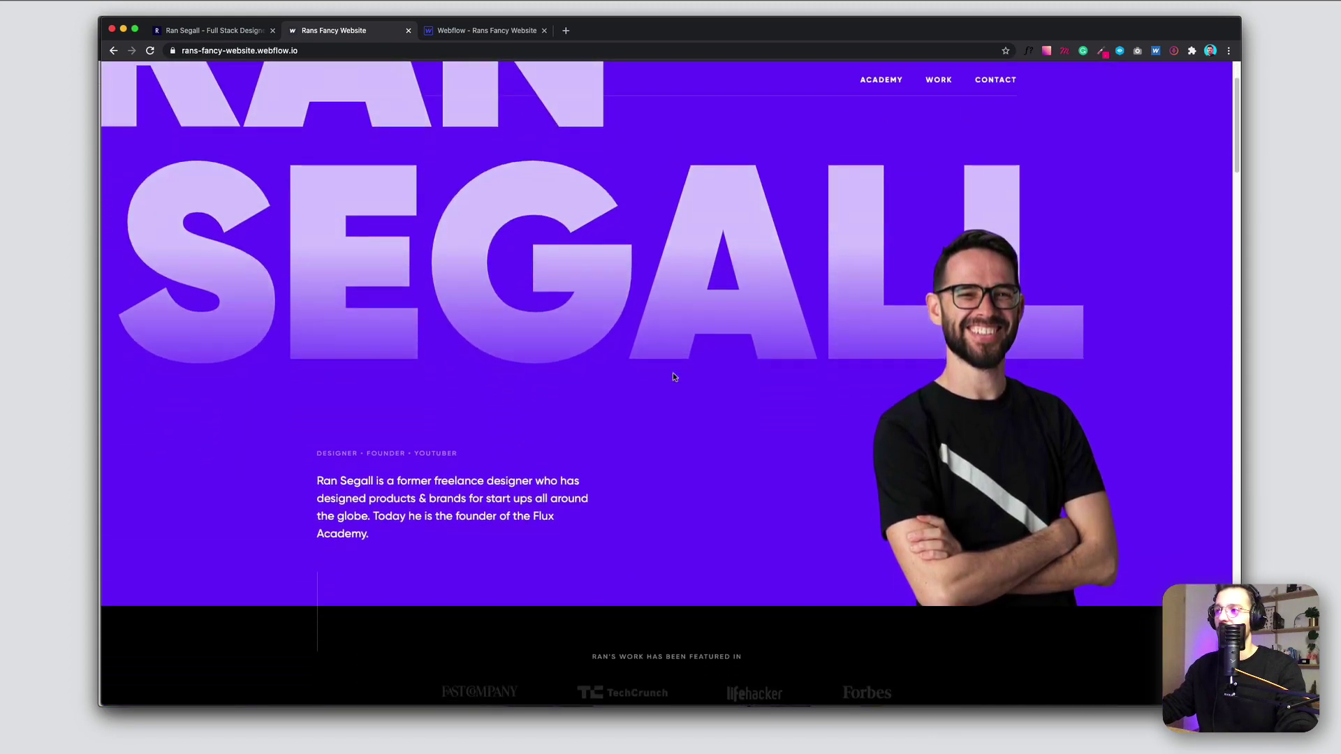
scroll(674, 378, "down", 3)
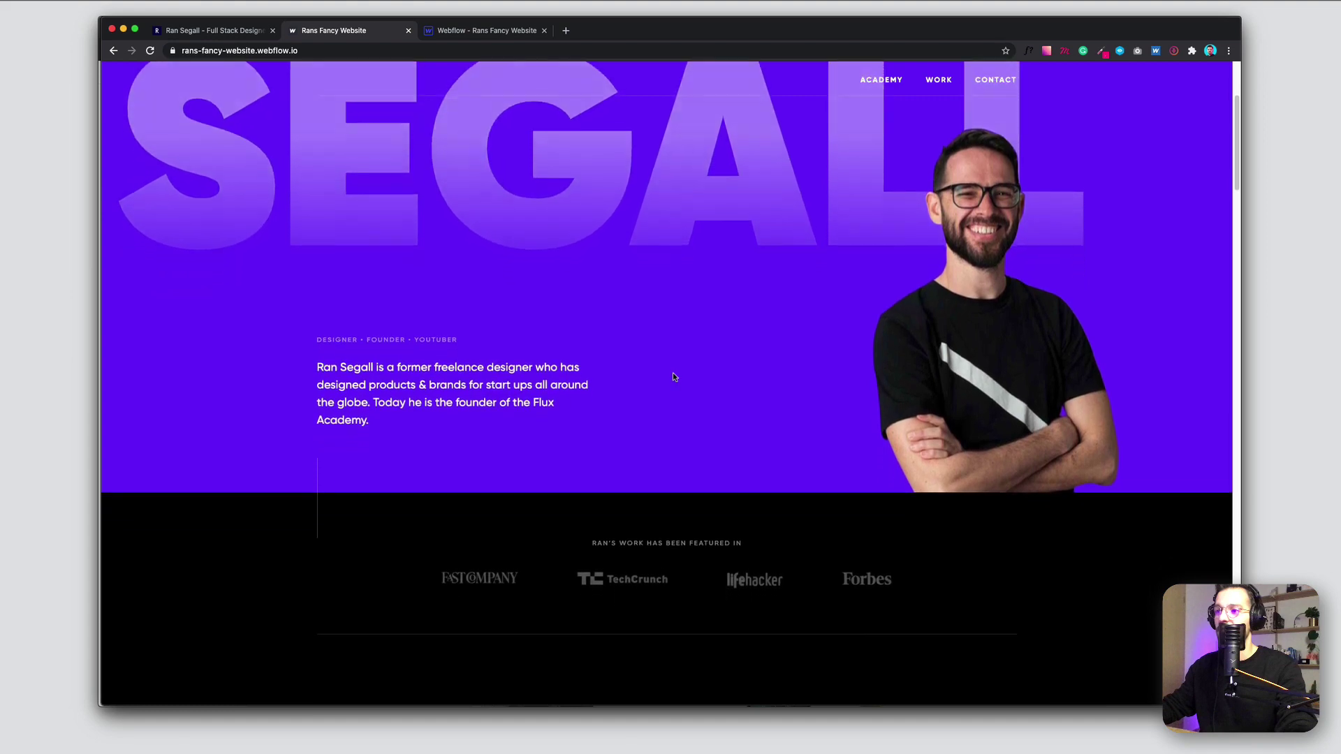
scroll(674, 377, "down", 7)
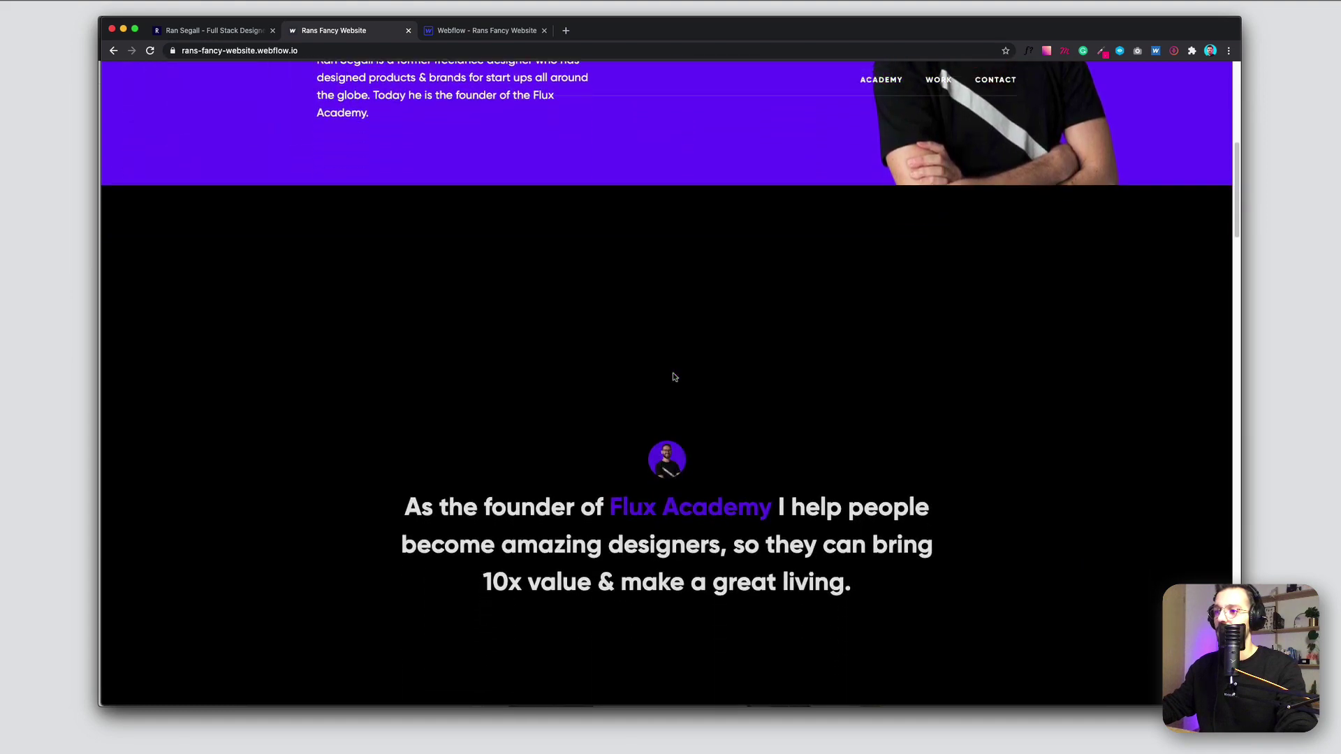
scroll(674, 377, "down", 11)
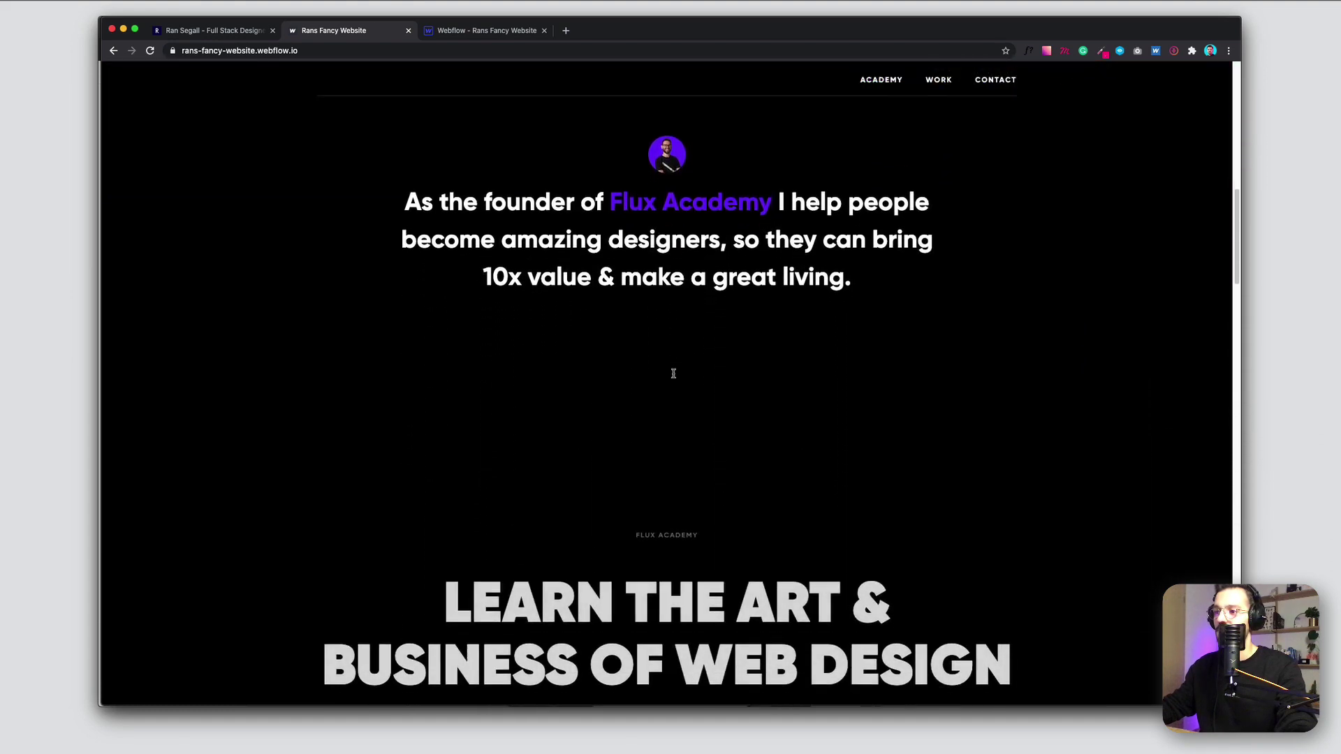
scroll(674, 377, "down", 9)
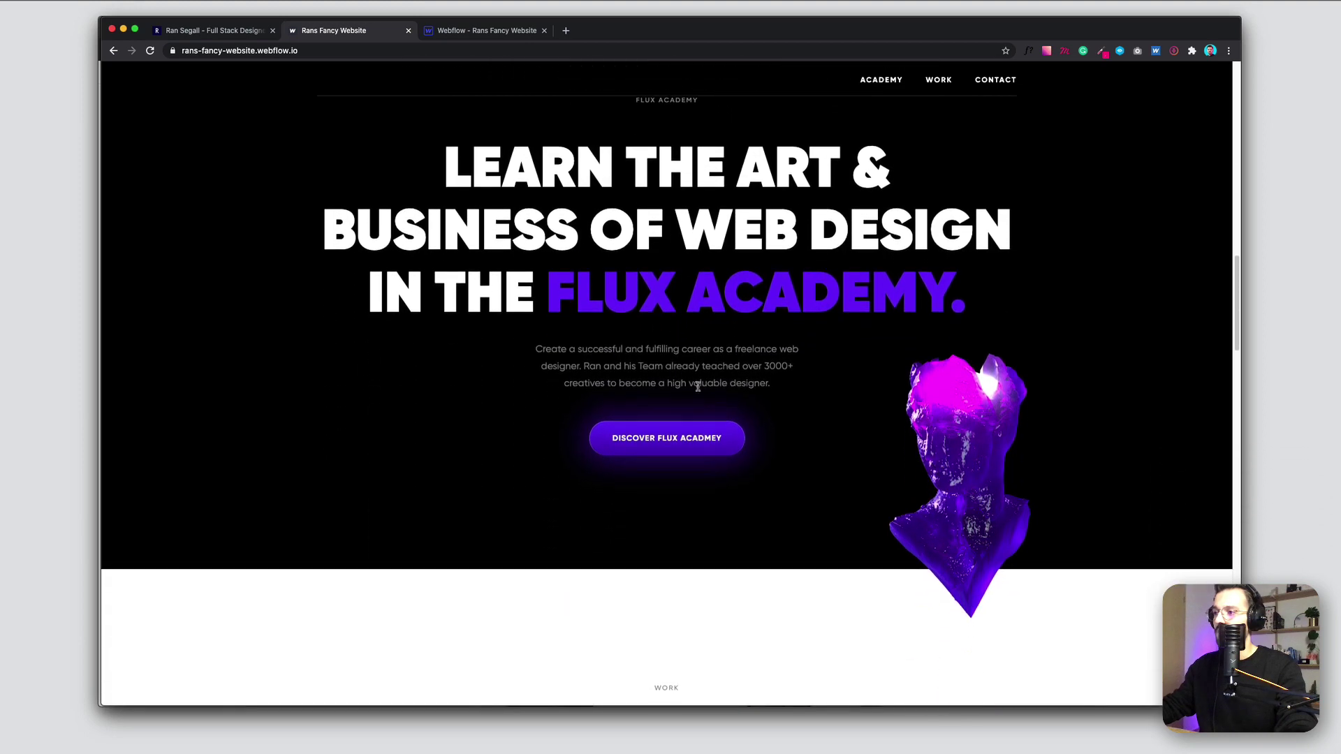
scroll(863, 407, "down", 11)
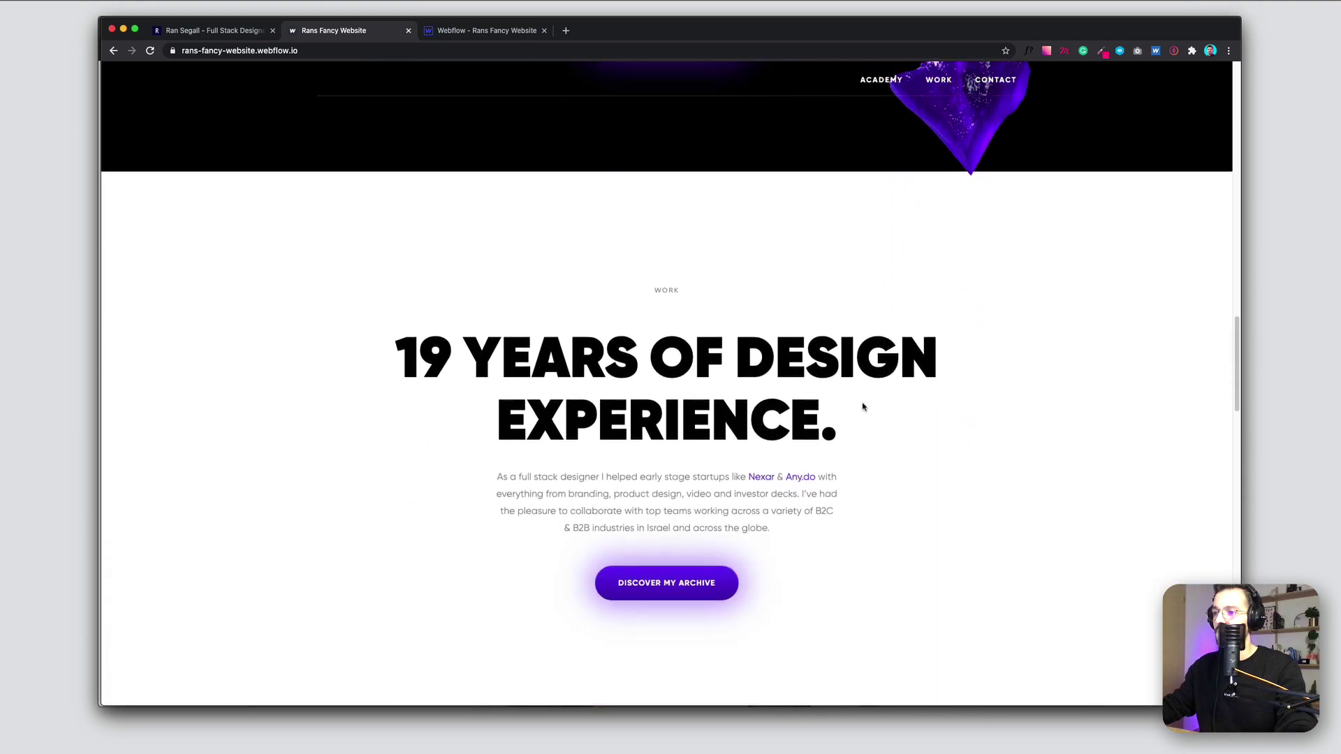
scroll(814, 493, "down", 2)
scroll(724, 458, "down", 2)
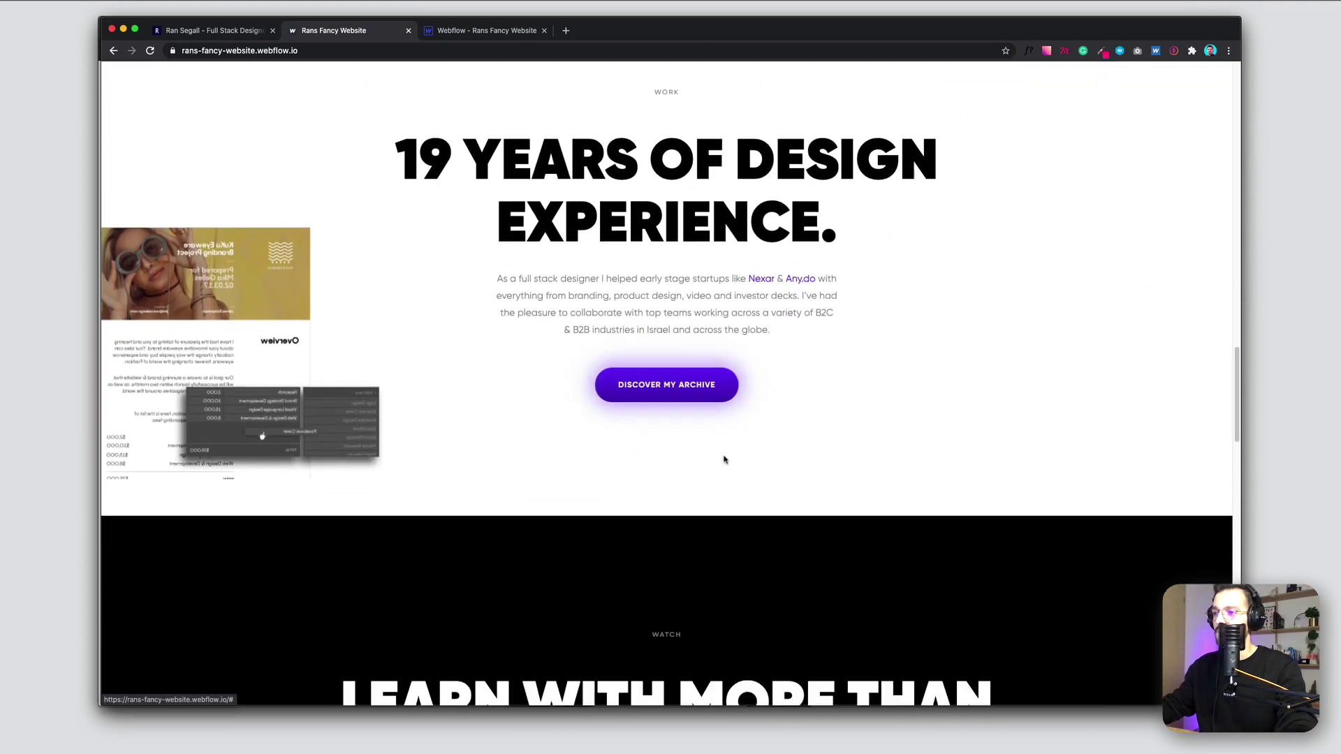
scroll(742, 467, "up", 4)
scroll(877, 554, "up", 20)
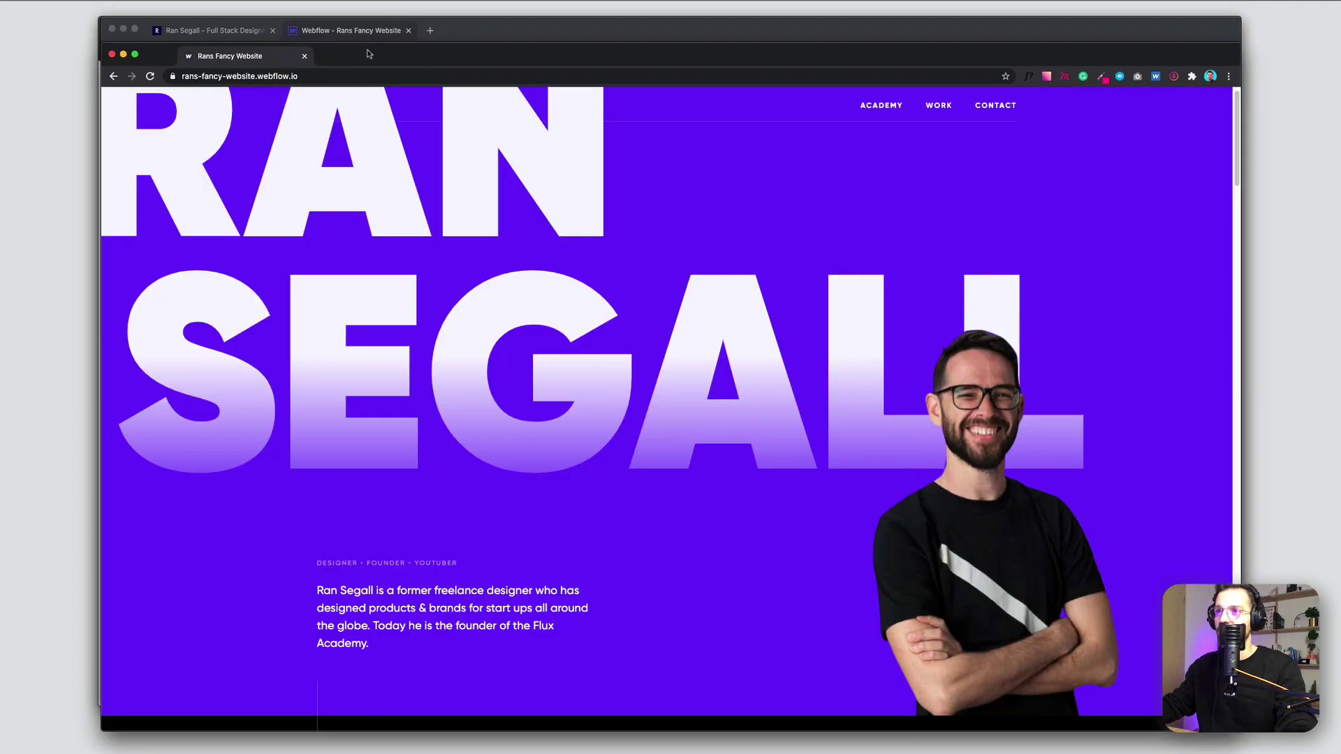
right_click(353, 33)
left_click(391, 189)
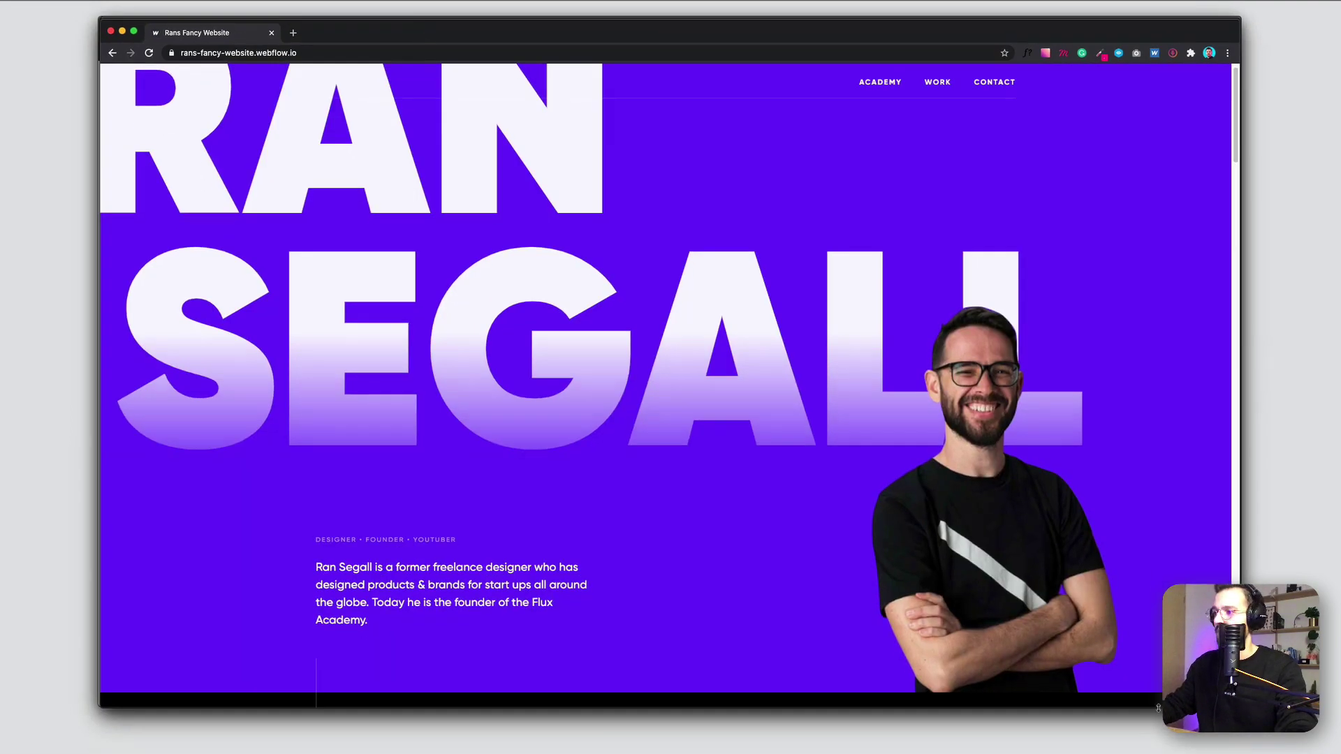
key("ctrl+alt+Left")
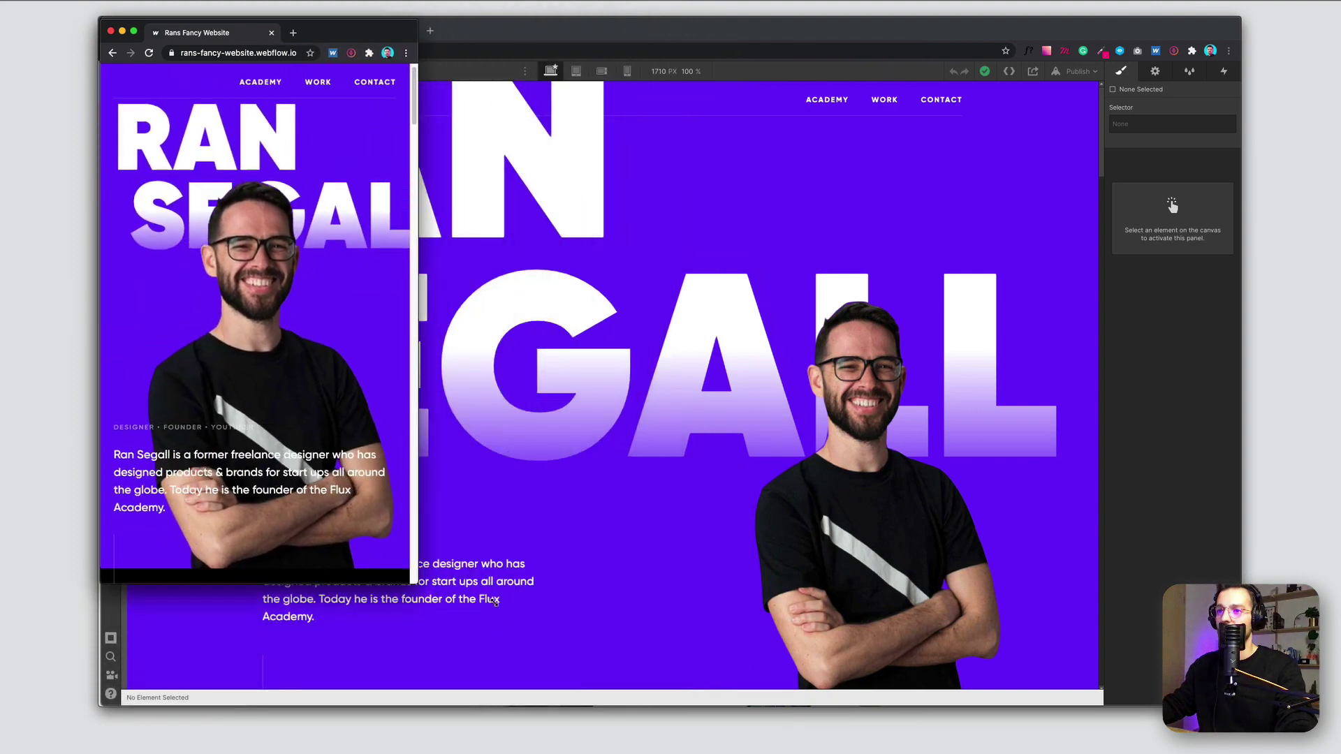
key("ctrl+alt+minus")
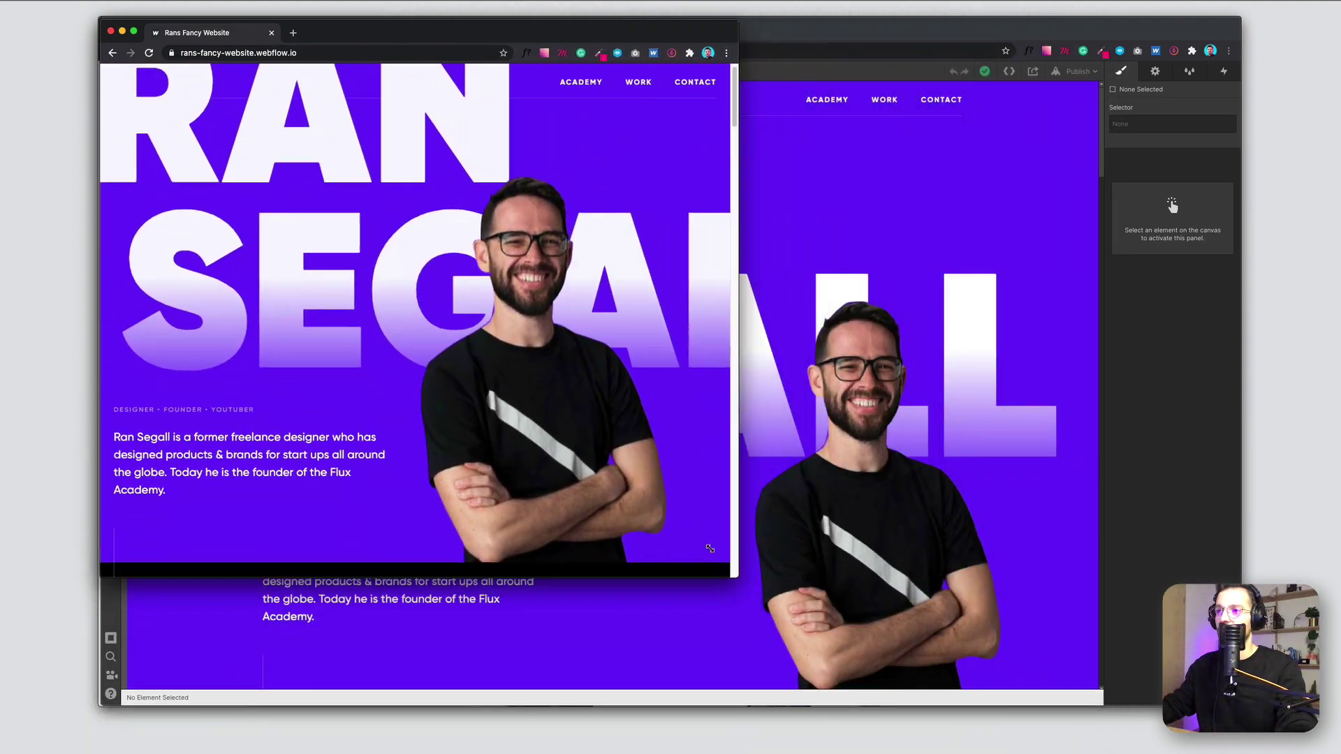
key("ctrl+alt+Return")
key("ctrl+alt+minus")
key("ctrl+alt+minus")
key("ctrl+alt+Return")
Step: Narrow the browser window to watch the page reflow, then widen it to near full screen
scroll(967, 527, "down", 10)
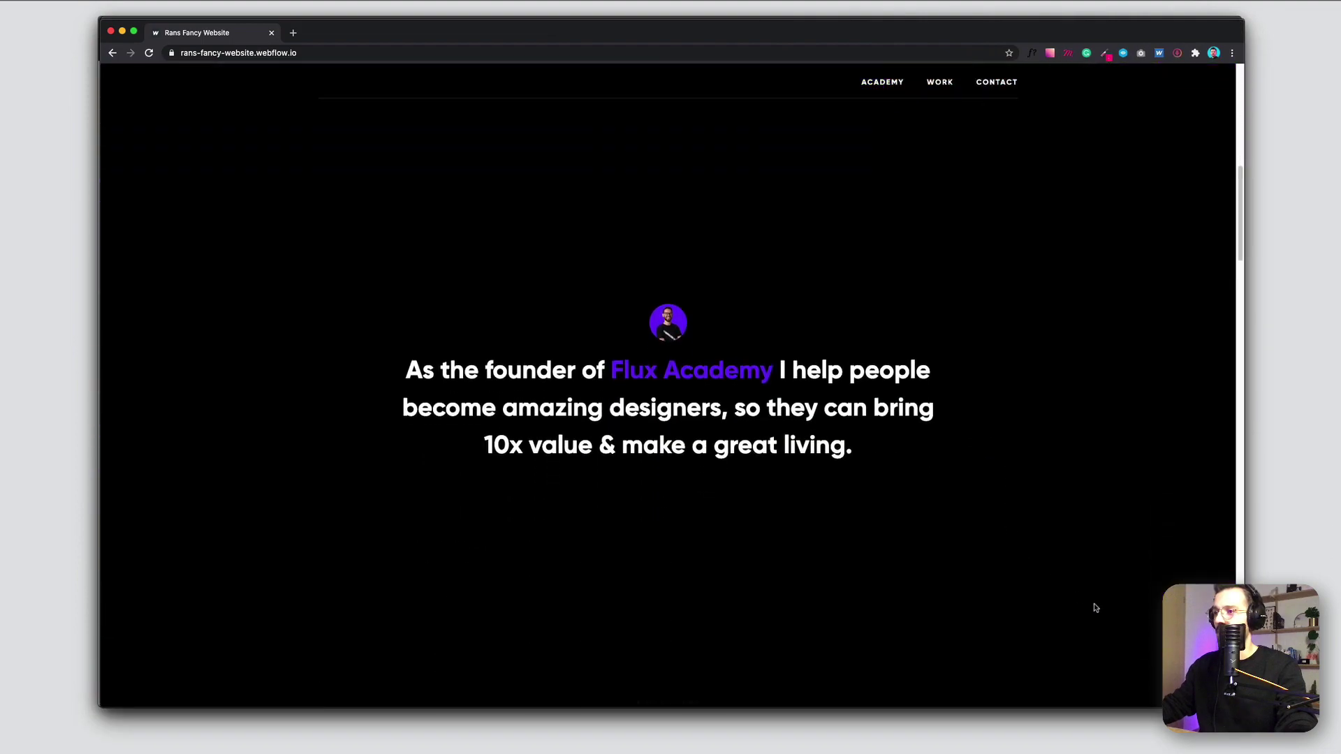
scroll(1121, 615, "down", 5)
key("ctrl+alt+minus")
key("ctrl+alt+minus")
left_click_drag(657, 632, 463, 622)
left_click_drag(560, 639, 1242, 711)
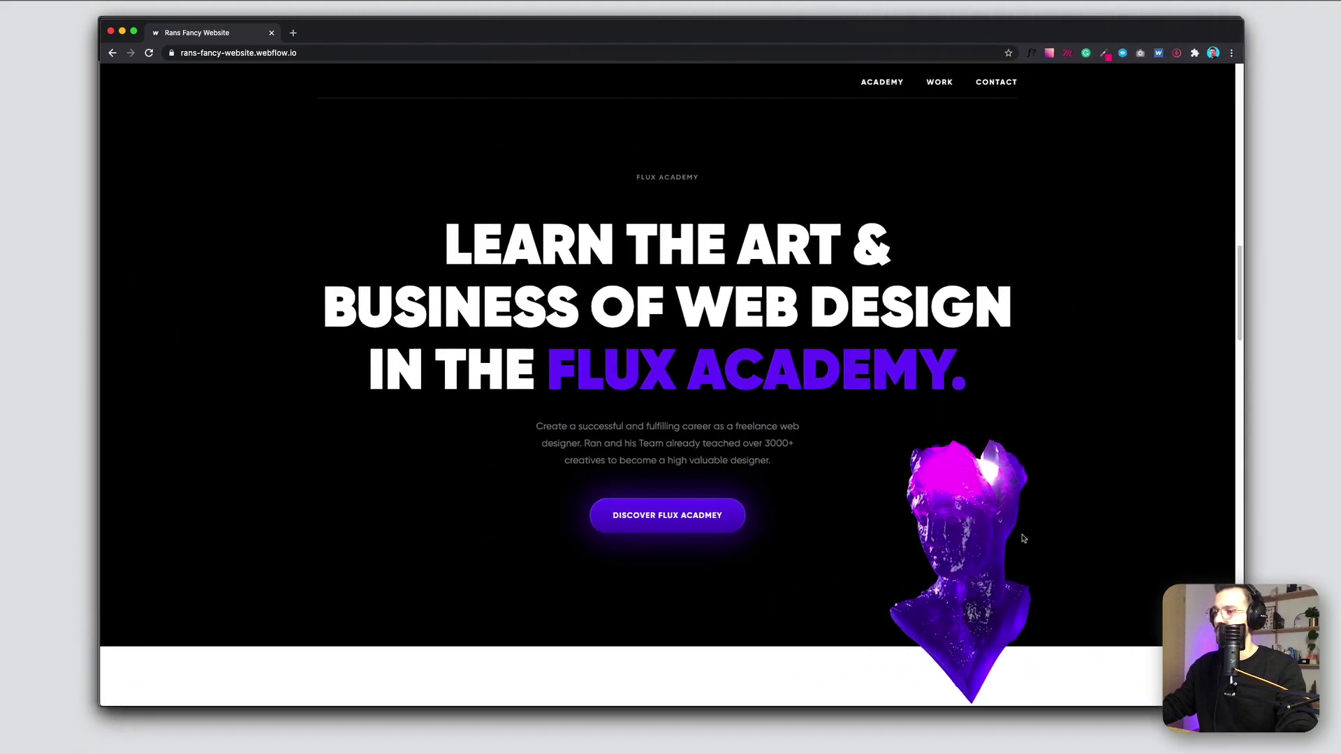
Step: Scroll through the whole published page, return to the top, and show Mission Control
scroll(969, 505, "down", 15)
scroll(968, 506, "down", 5)
scroll(968, 503, "up", 5)
scroll(968, 500, "down", 6)
scroll(968, 498, "down", 3)
scroll(967, 500, "up", 6)
scroll(968, 501, "down", 2)
scroll(968, 502, "down", 3)
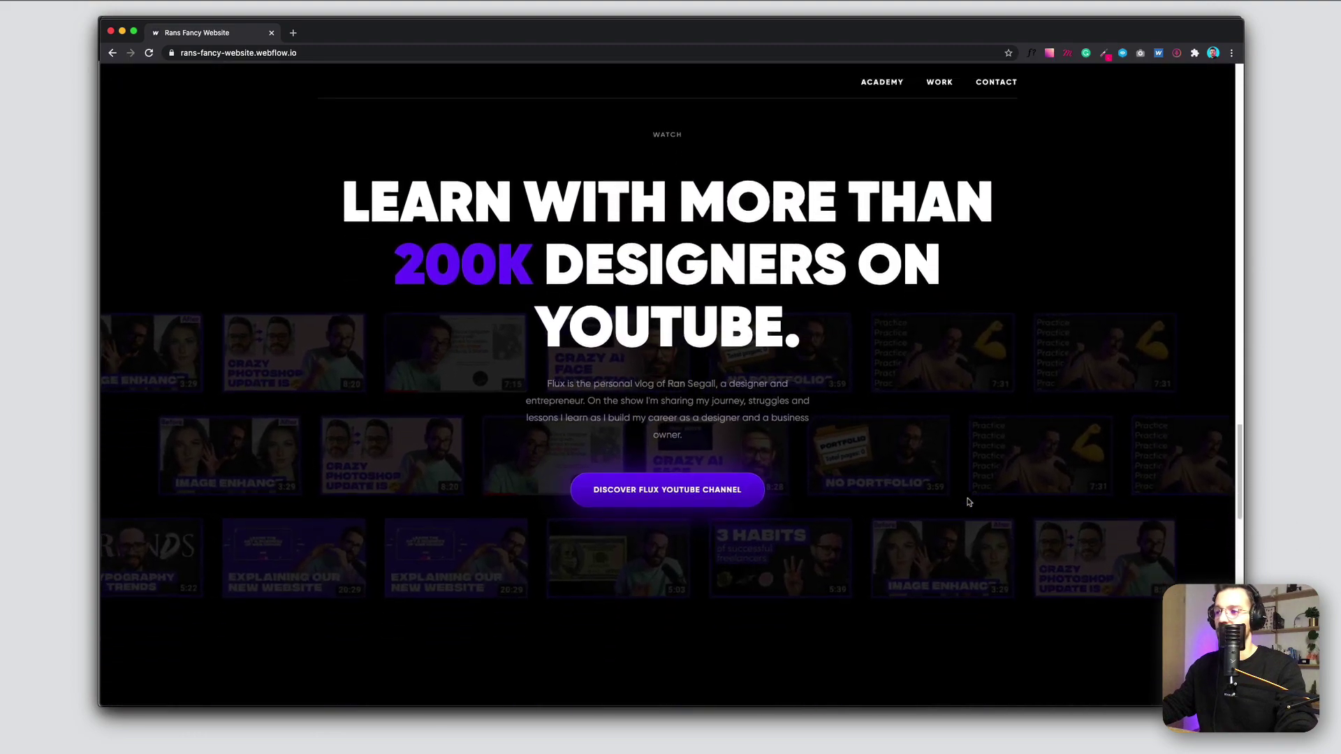
scroll(969, 501, "up", 6)
scroll(968, 502, "down", 3)
scroll(968, 501, "down", 3)
scroll(968, 501, "up", 5)
scroll(452, 507, "down", 2)
scroll(451, 507, "down", 3)
scroll(559, 455, "up", 5)
scroll(712, 387, "down", 3)
scroll(713, 387, "down", 6)
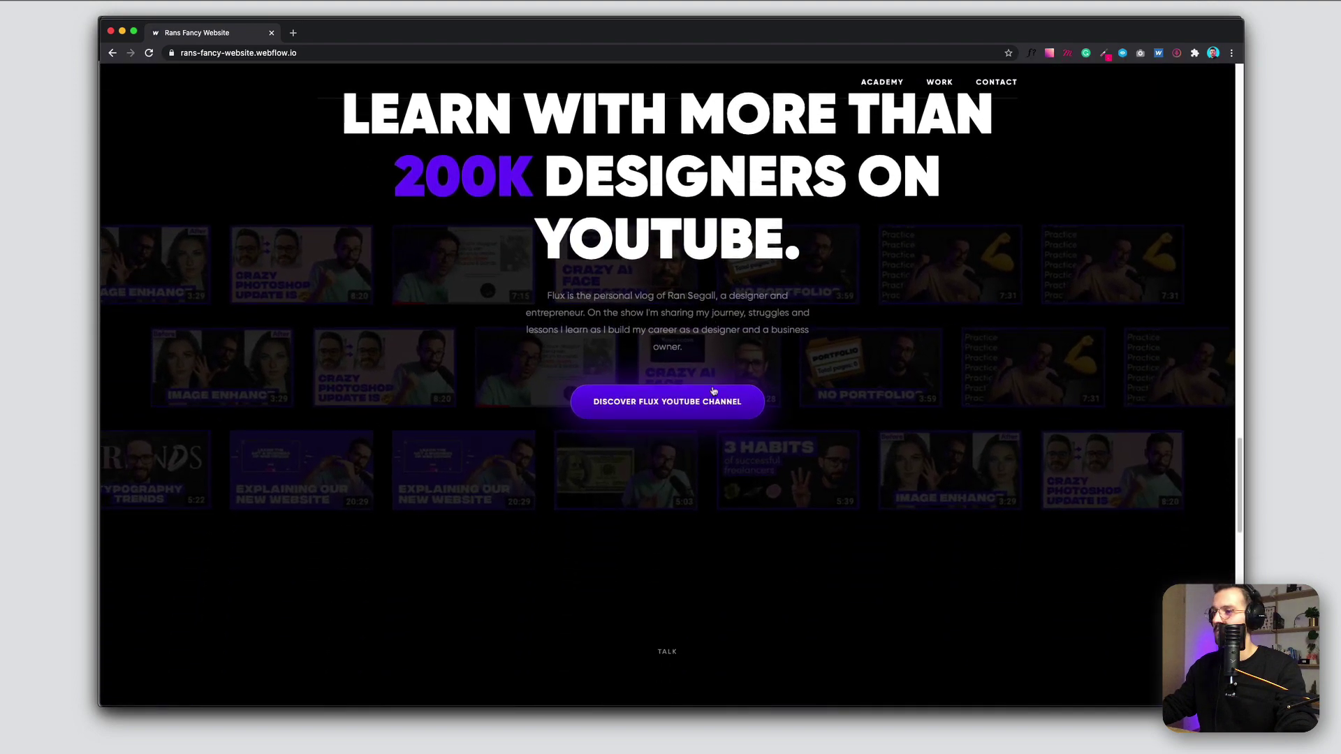
scroll(712, 390, "down", 2)
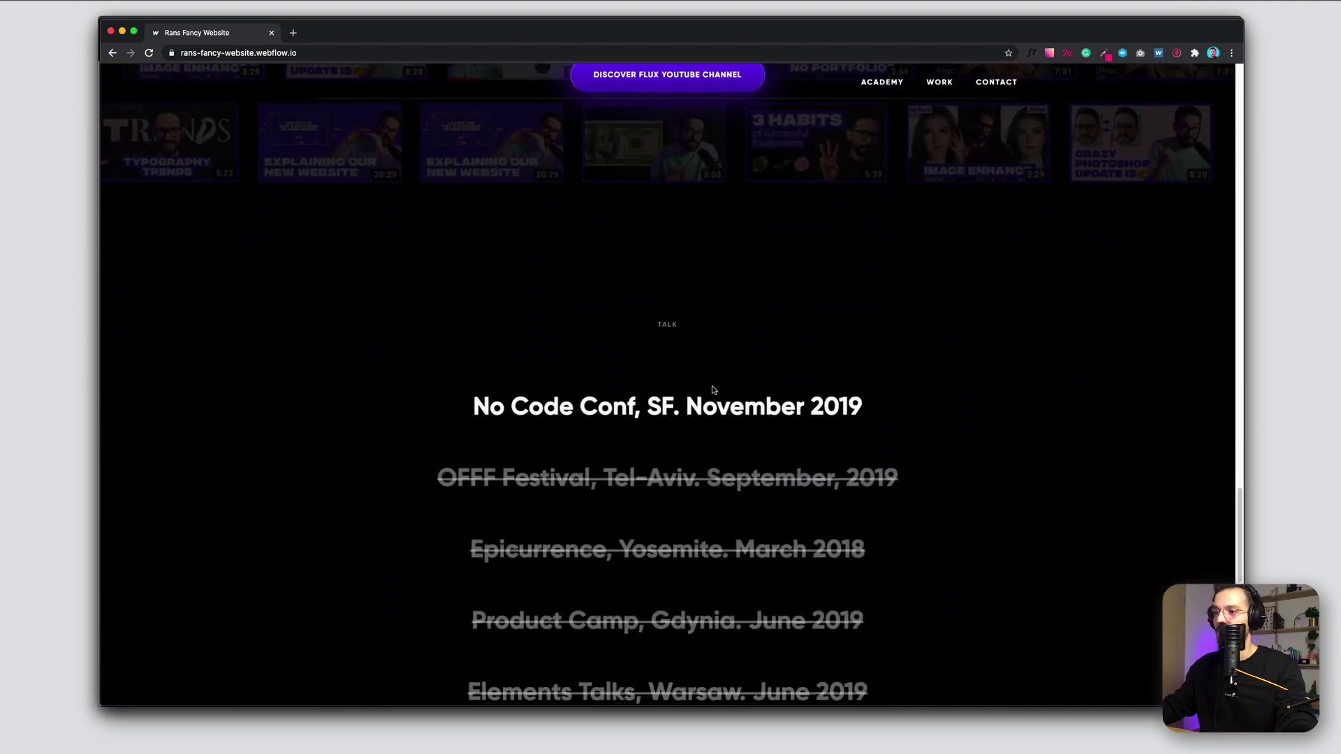
scroll(901, 407, "up", 2)
scroll(900, 406, "up", 3)
scroll(901, 406, "down", 5)
scroll(901, 407, "up", 2)
scroll(901, 407, "up", 2)
scroll(900, 407, "down", 4)
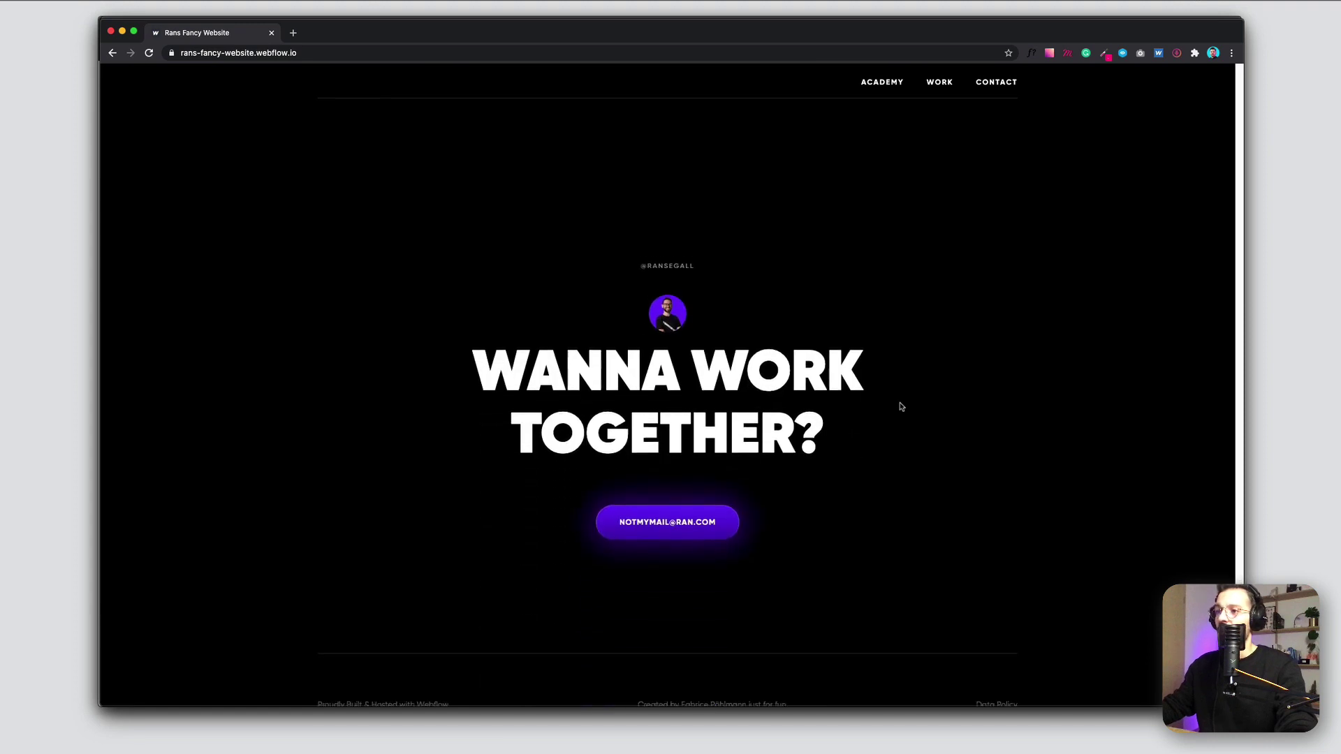
scroll(900, 406, "up", 15)
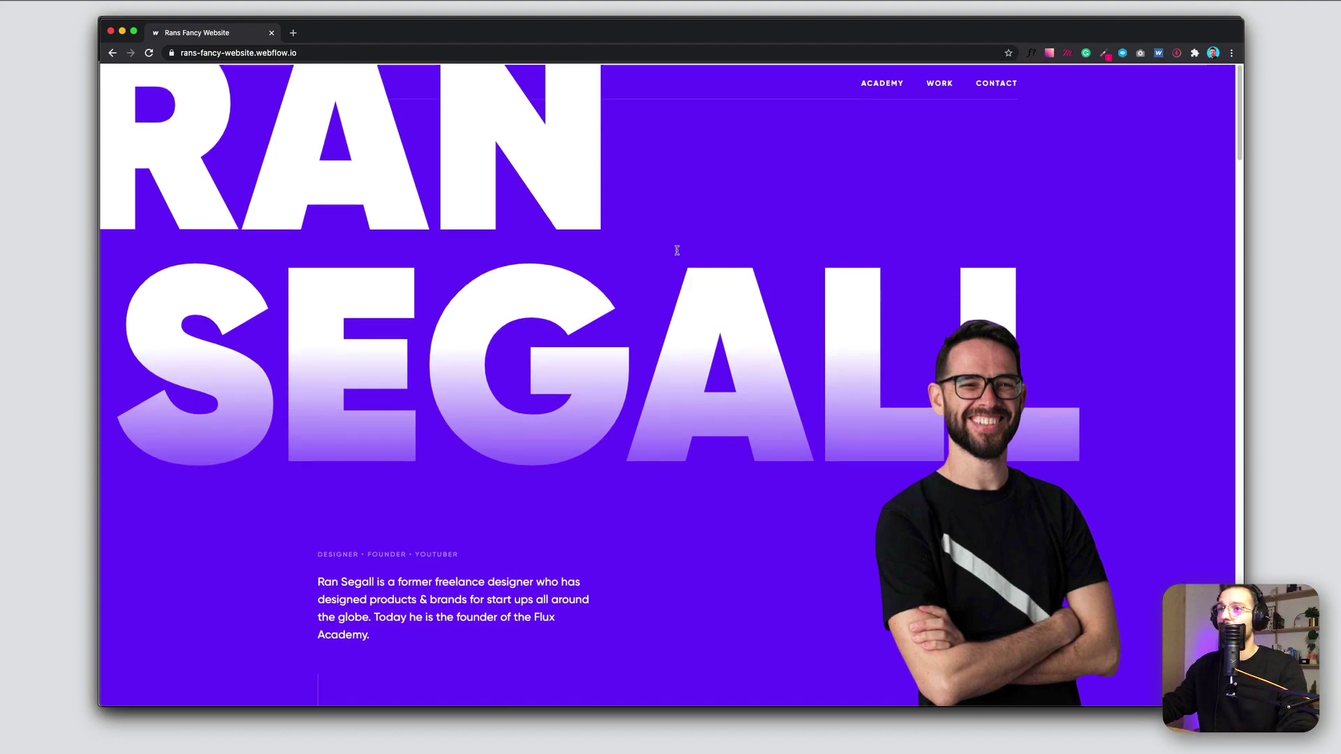
key("ctrl+Up")
Step: Bring the Webflow Designer window forward, scroll its canvas, then show all windows again
left_click(840, 479)
scroll(564, 221, "down", 3)
scroll(558, 218, "down", 12)
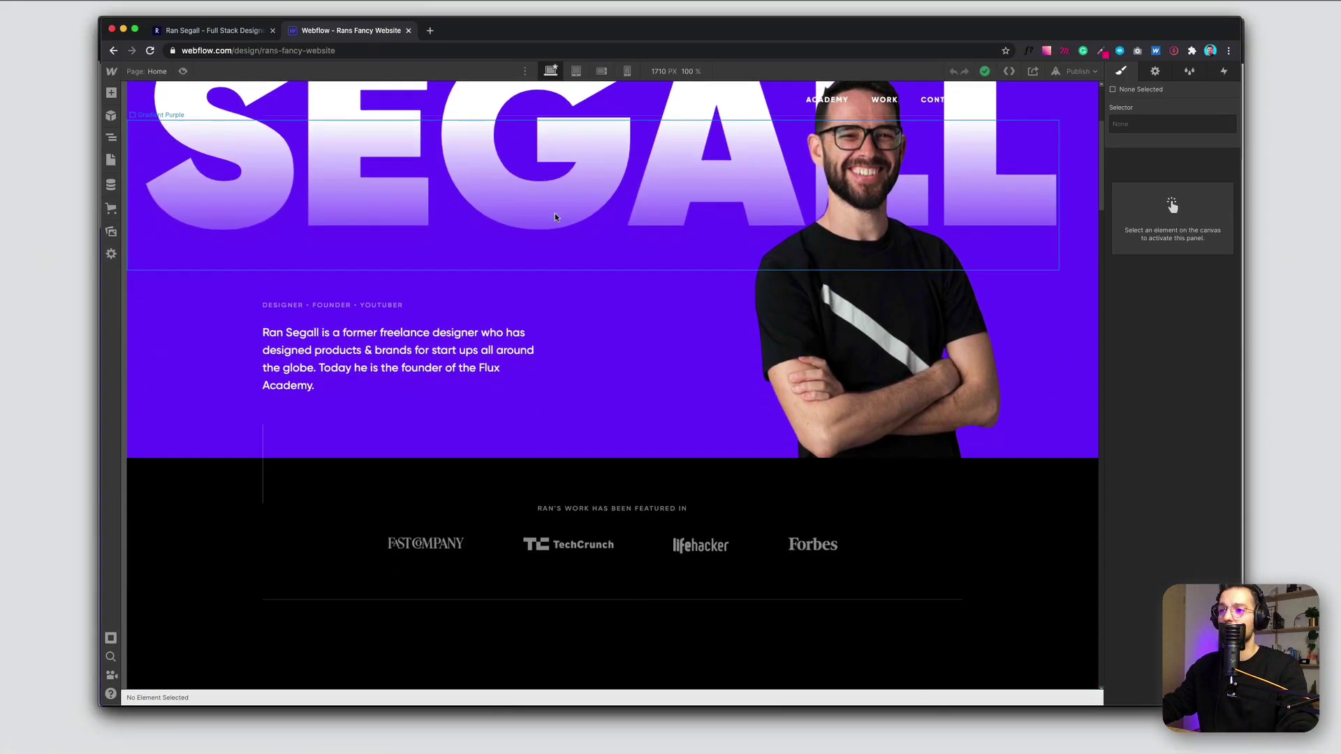
scroll(556, 217, "down", 10)
scroll(556, 217, "down", 12)
scroll(556, 218, "up", 8)
scroll(557, 218, "down", 4)
scroll(555, 217, "down", 12)
scroll(552, 230, "up", 20)
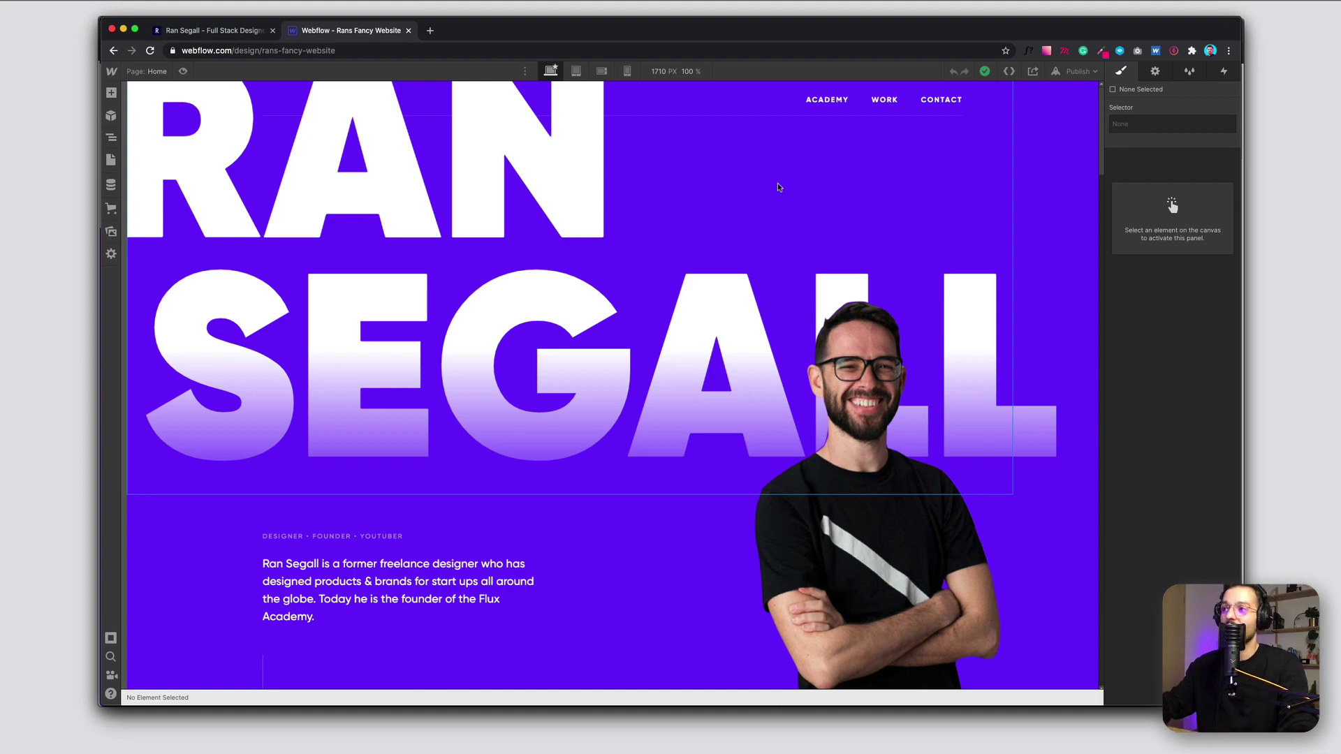
key("ctrl+Up")
left_click(811, 237)
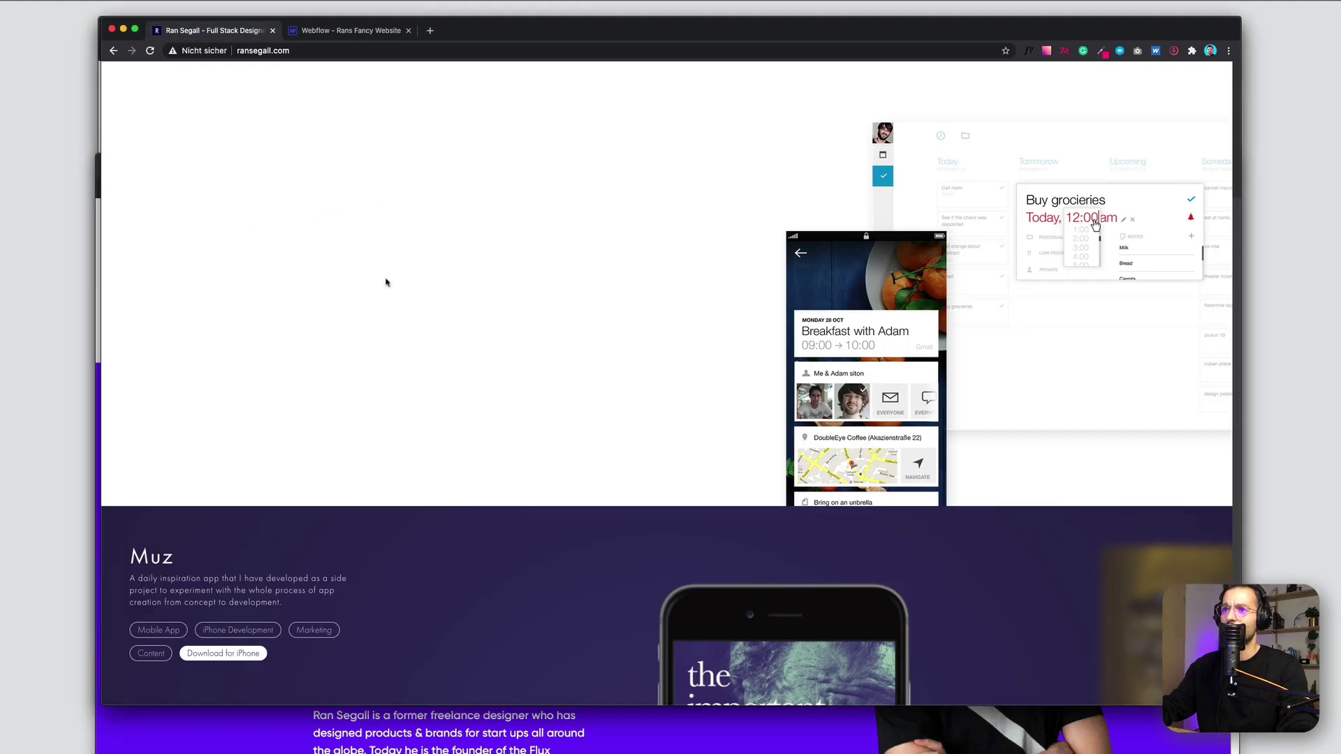
scroll(602, 322, "down", 7)
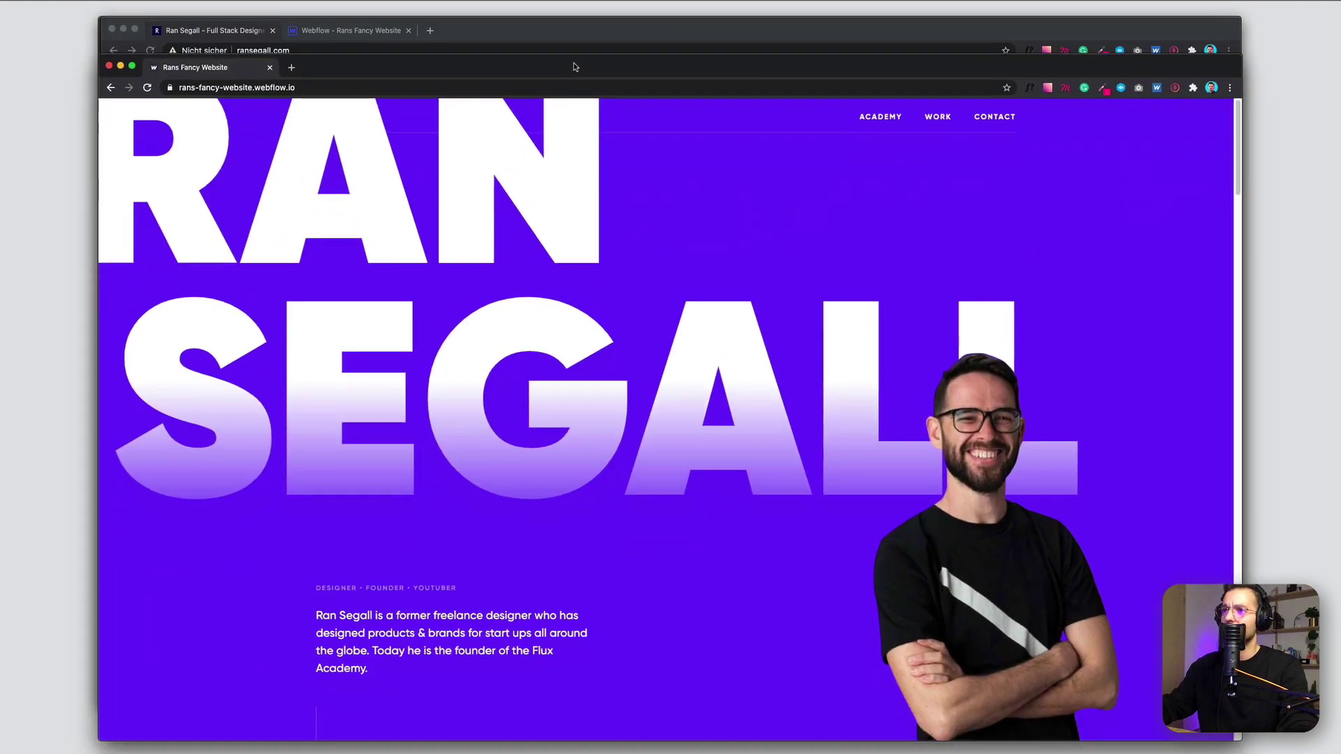
scroll(593, 234, "down", 10)
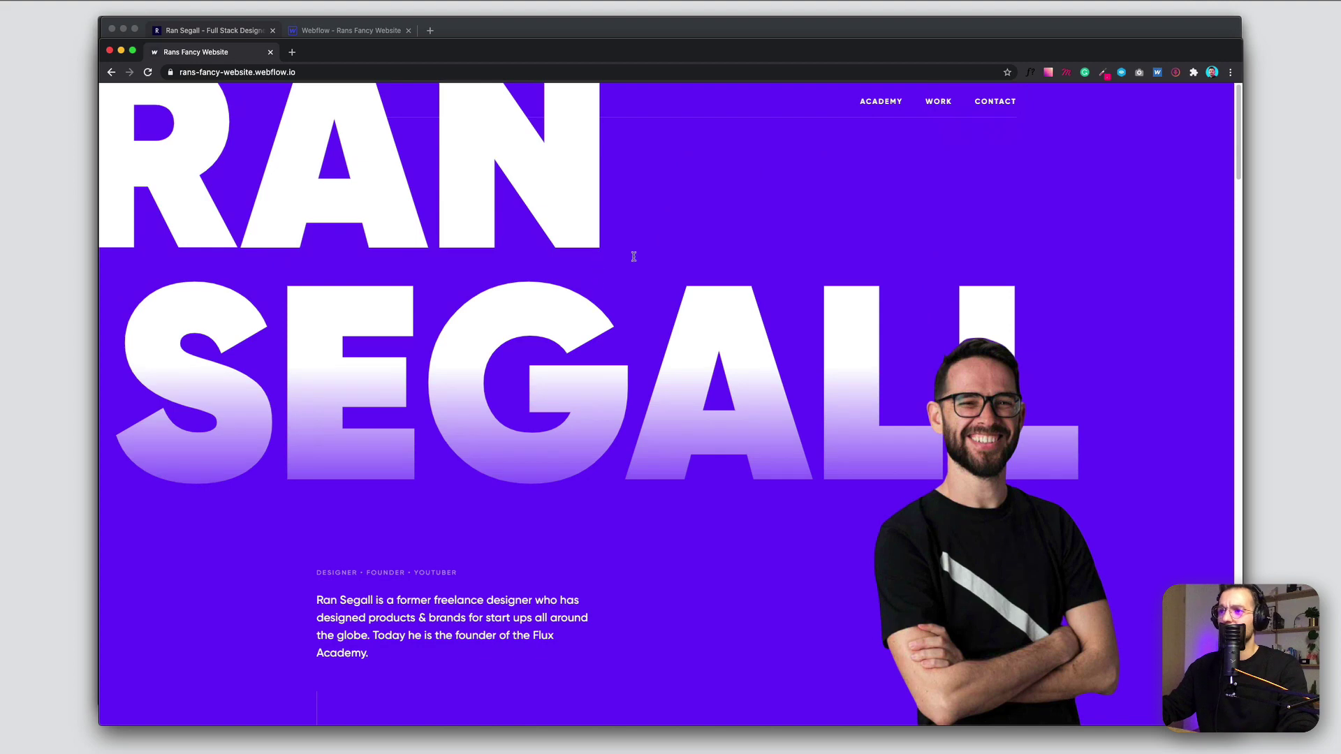